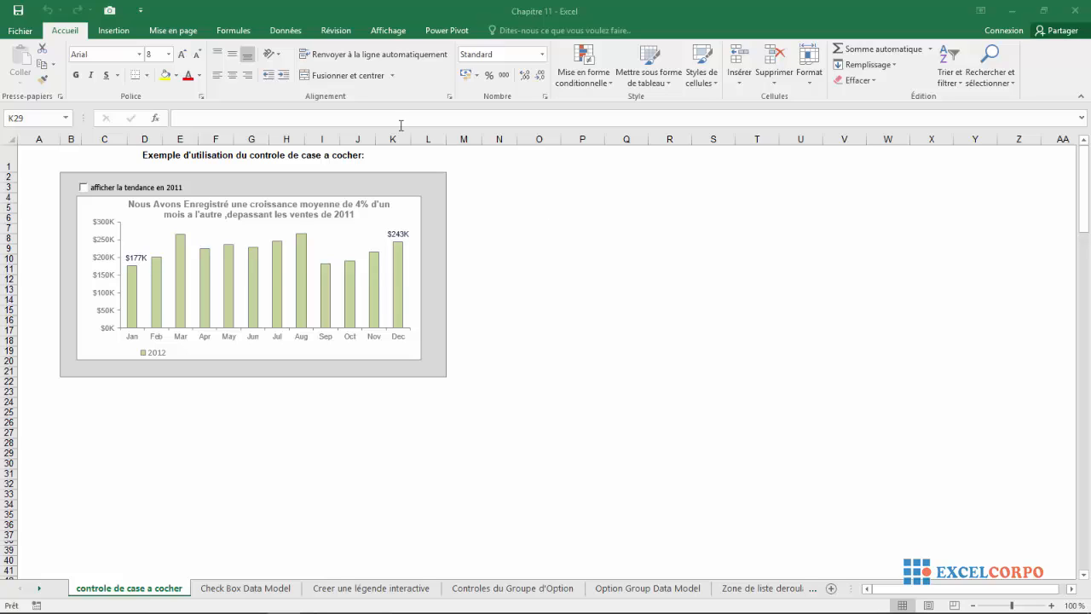
# - Enable the Développeur tab in the ribbon customization options and confirm
pyautogui.click(26, 34)
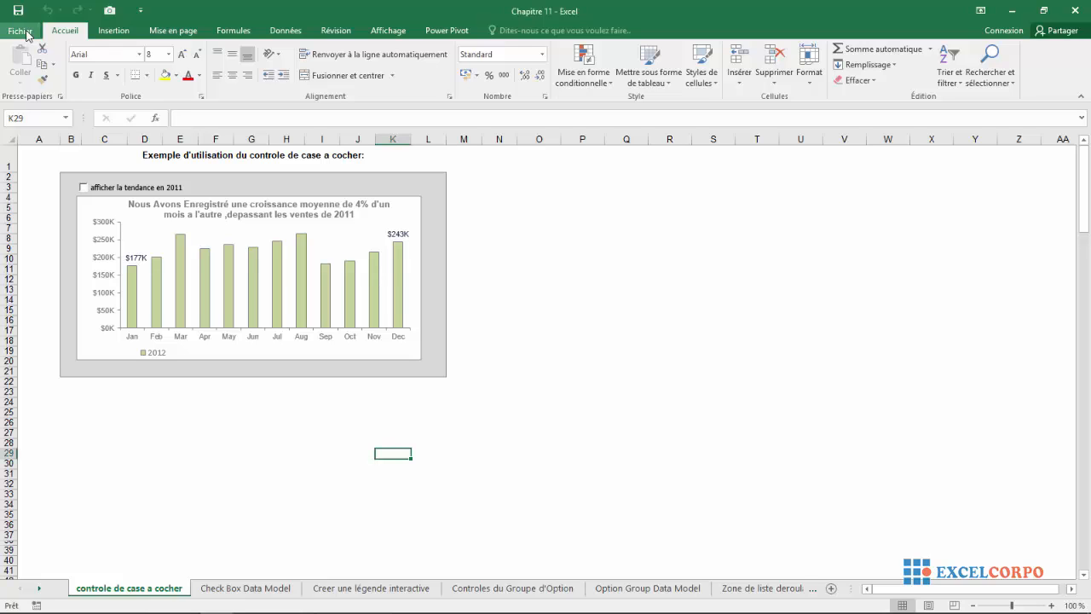
pyautogui.click(26, 35)
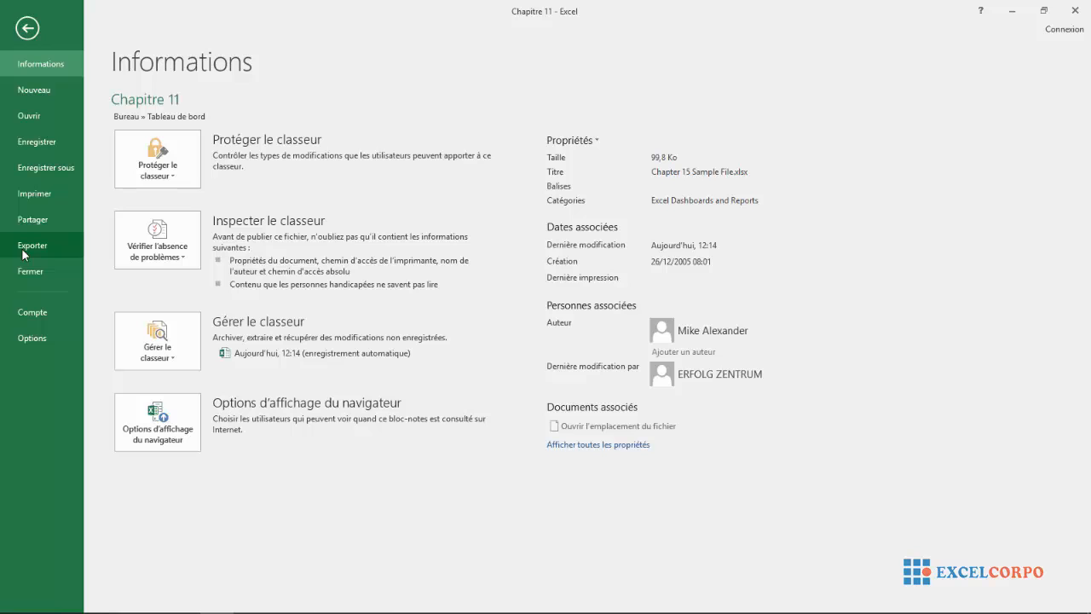
pyautogui.click(25, 339)
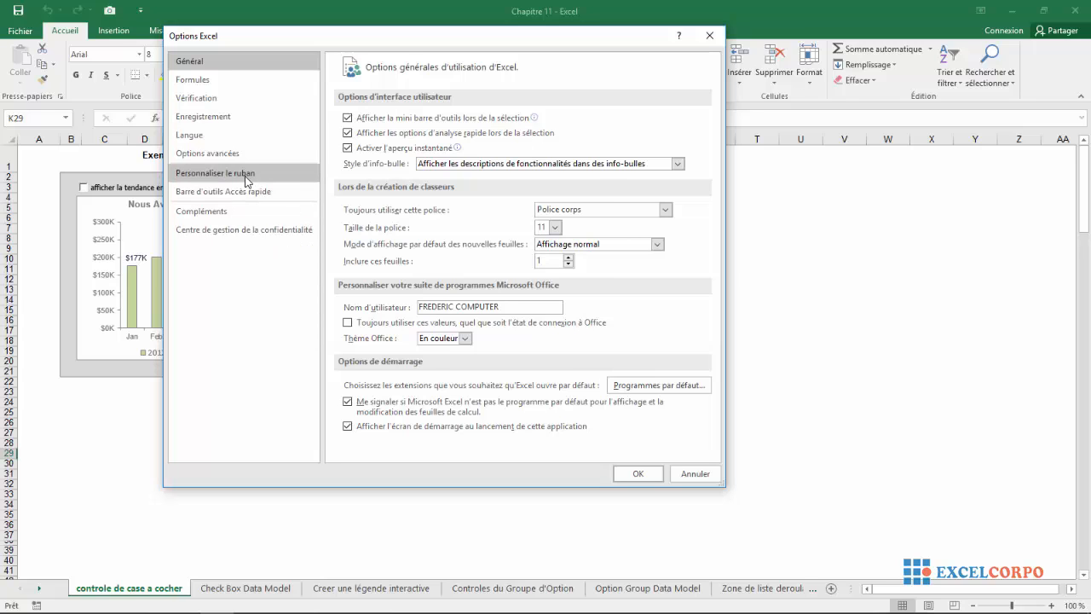
pyautogui.click(248, 181)
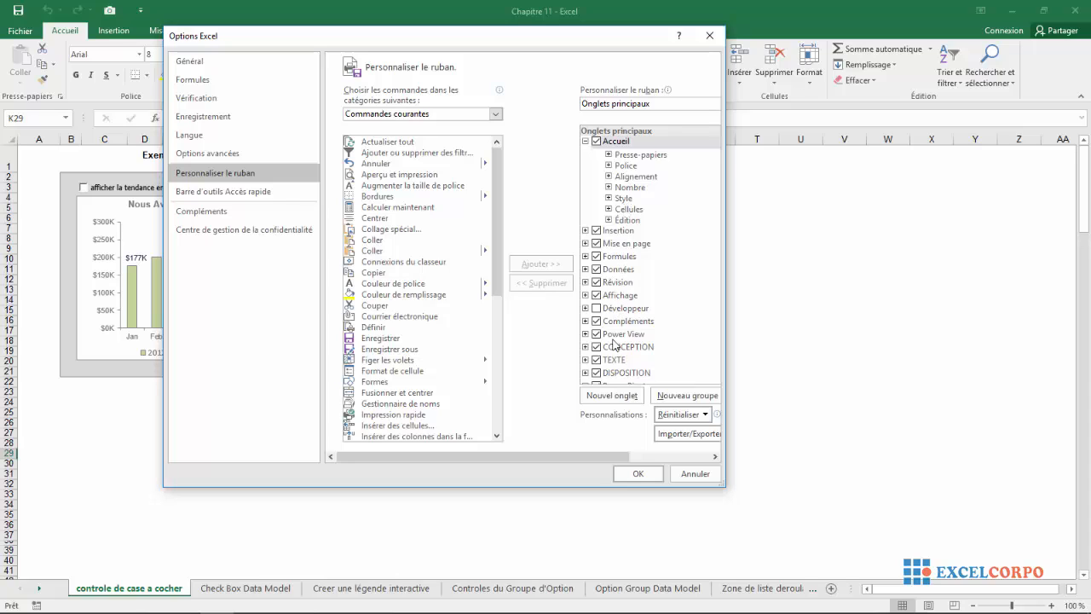
pyautogui.click(596, 309)
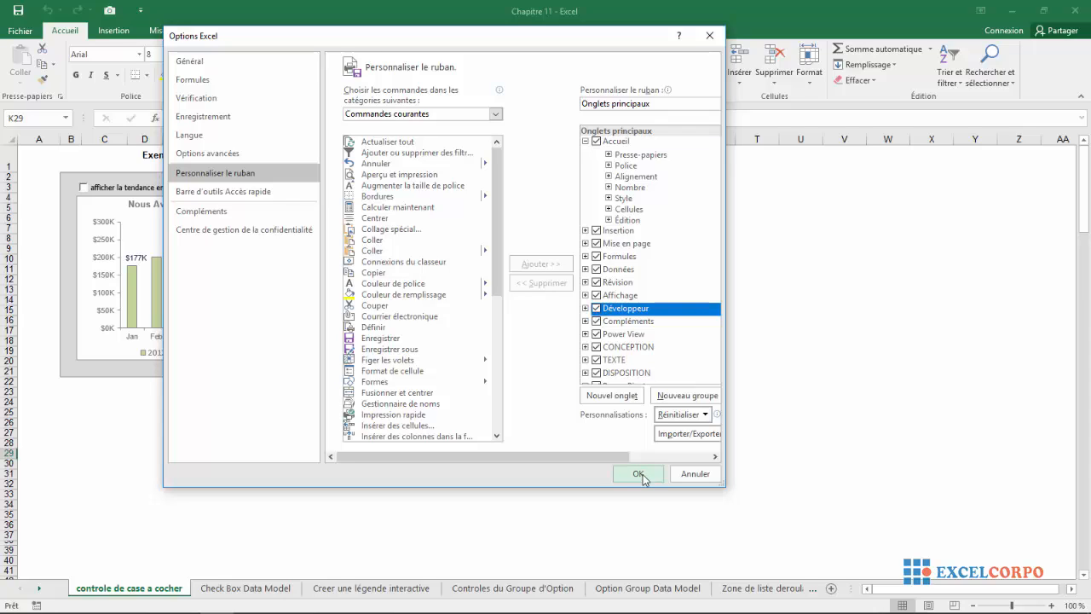
pyautogui.click(640, 475)
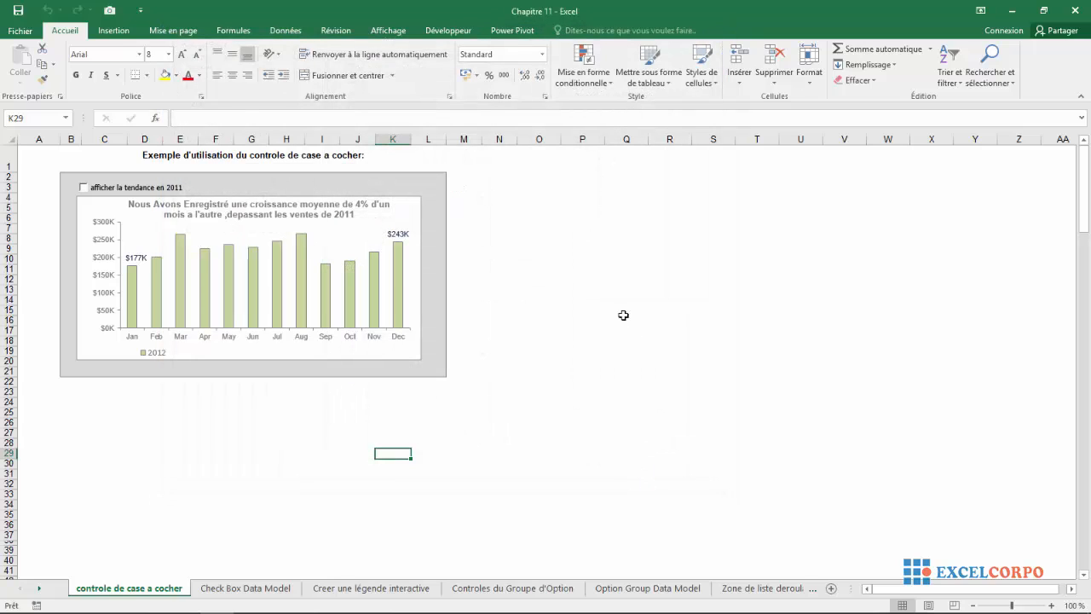
# - Insert a form-control button about 4.7 cm wide and 1.4 cm high in the empty cells beside the chart, without assigning a macro
pyautogui.click(448, 34)
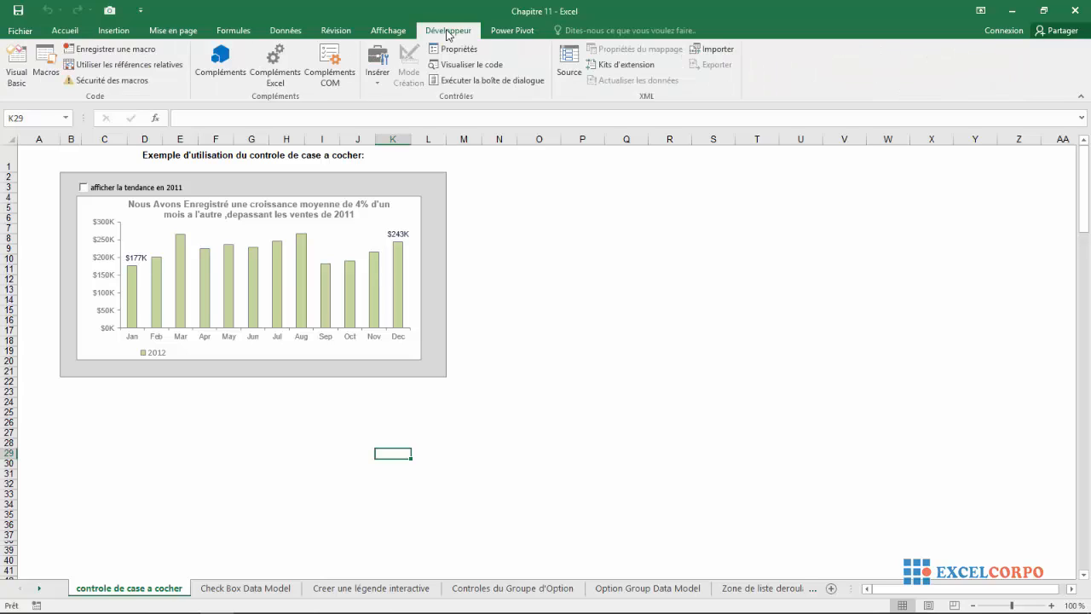
pyautogui.click(378, 77)
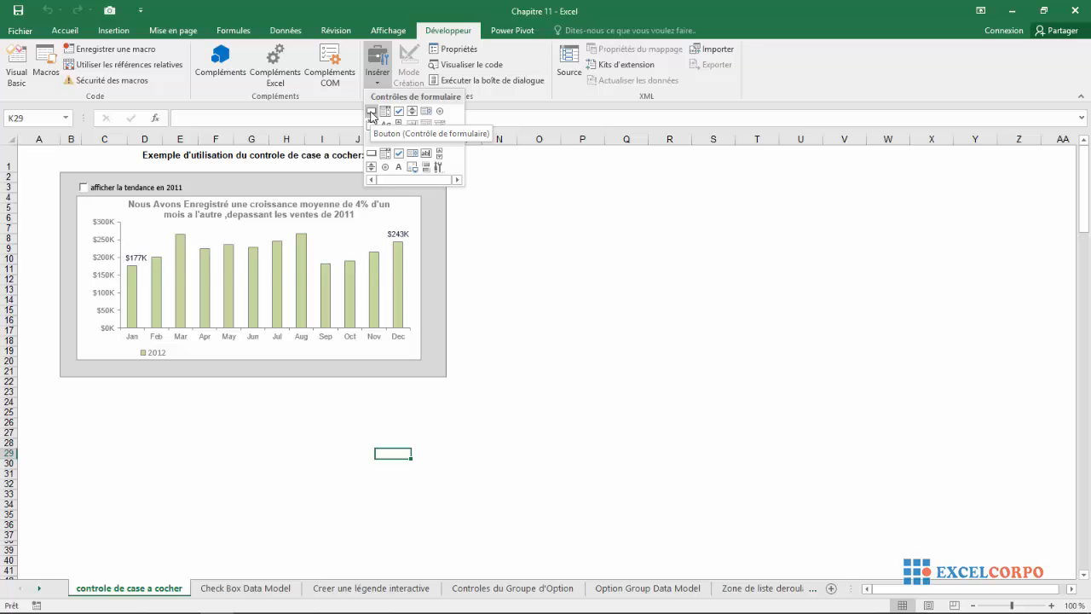
pyautogui.click(372, 112)
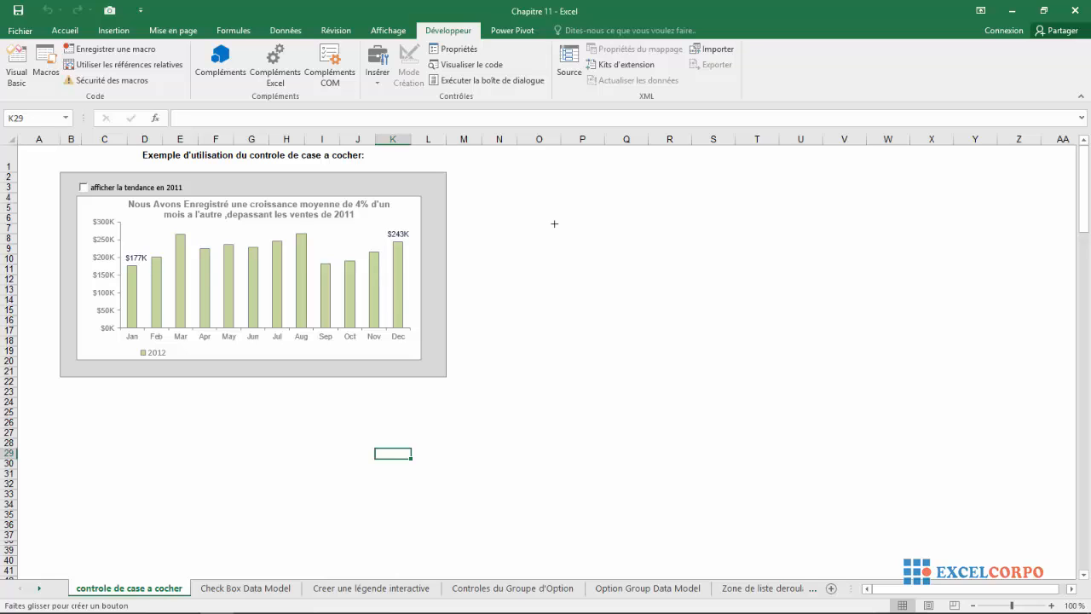
pyautogui.moveTo(554, 223)
pyautogui.mouseDown()
pyautogui.moveTo(691, 253)
pyautogui.moveTo(681, 252)
pyautogui.mouseUp()
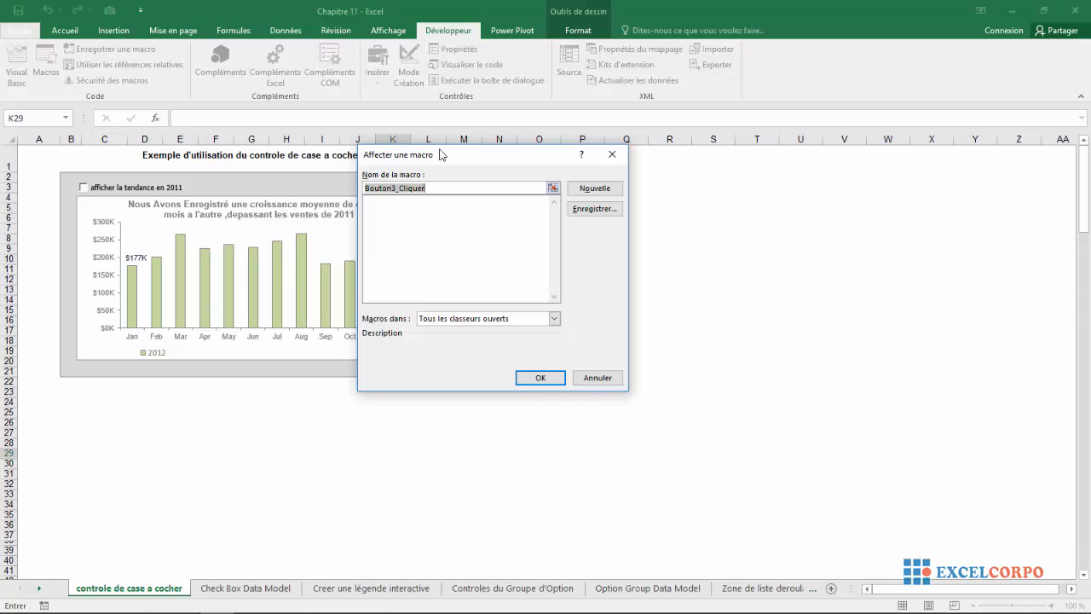
pyautogui.click(612, 155)
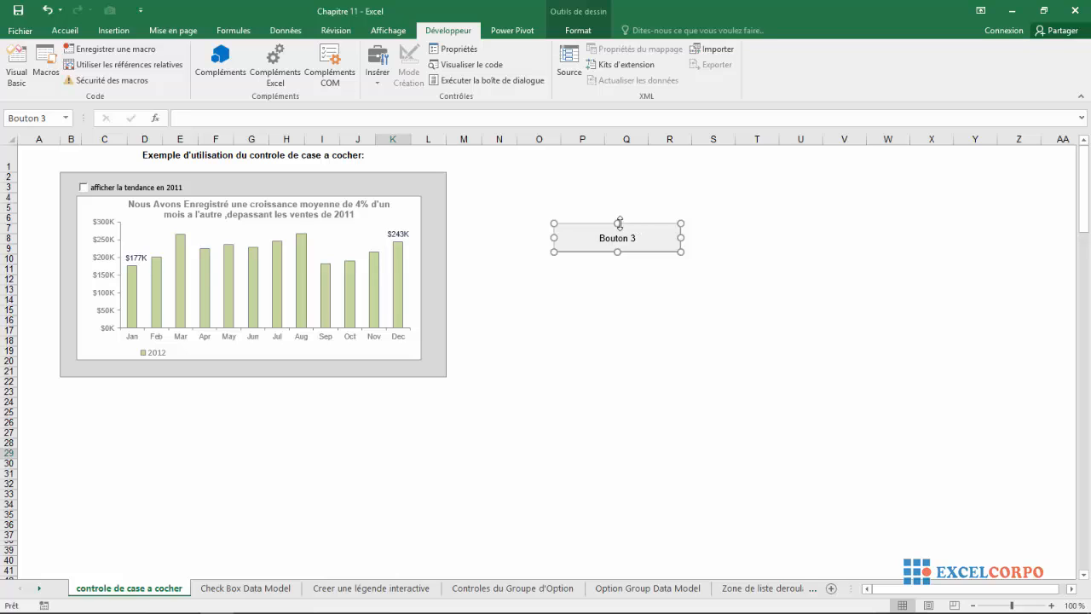
pyautogui.moveTo(620, 224); pyautogui.dragTo(617, 217)
pyautogui.moveTo(555, 236); pyautogui.dragTo(617, 230)
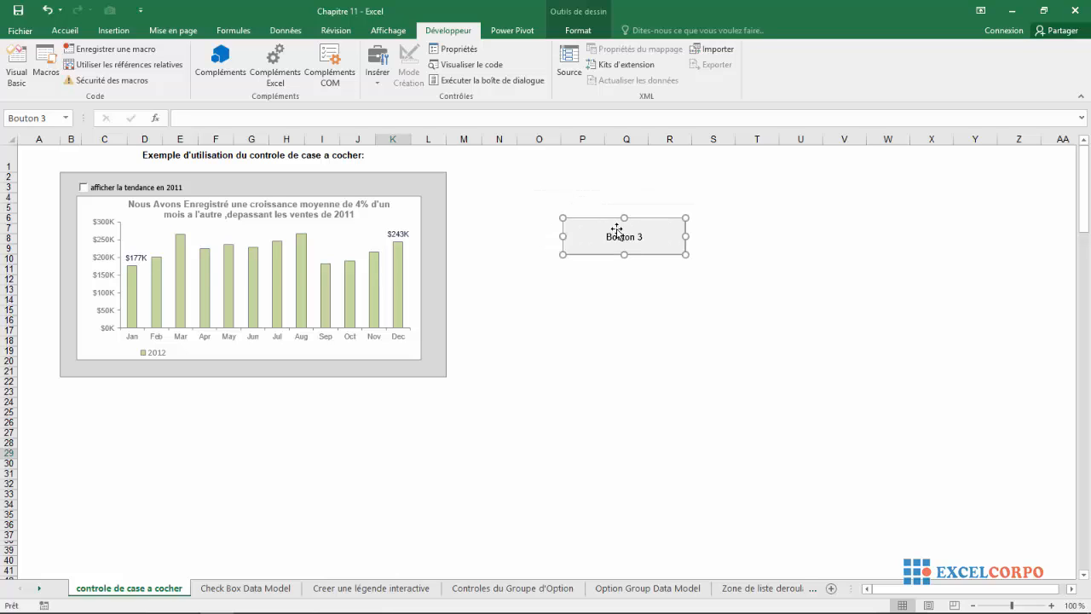
# - Open the button's control format settings and review its font, underline, colour and object positioning options
pyautogui.rightClick(616, 230)
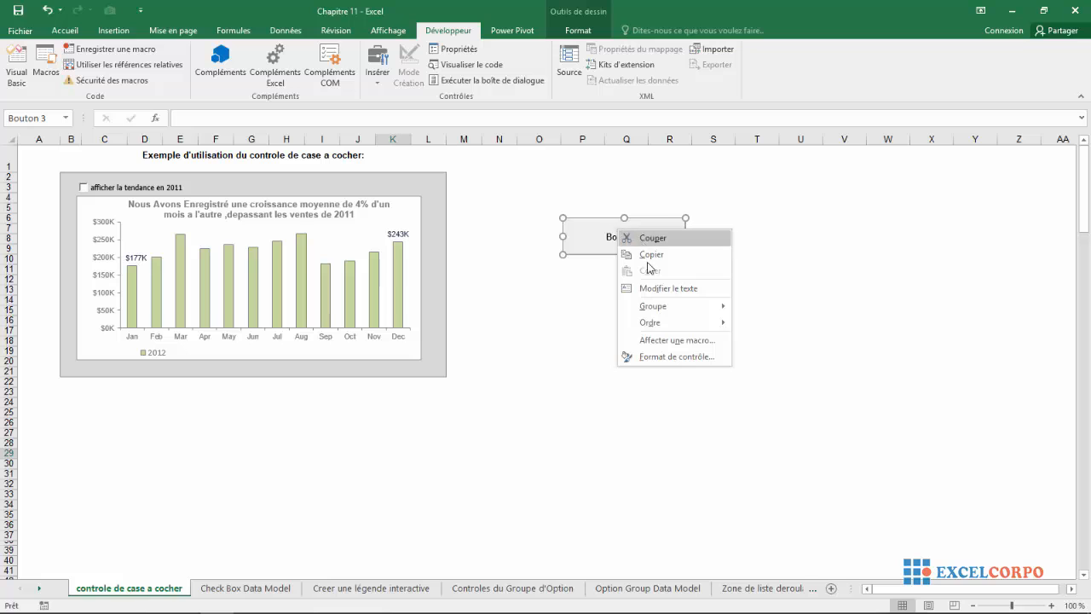
pyautogui.click(655, 358)
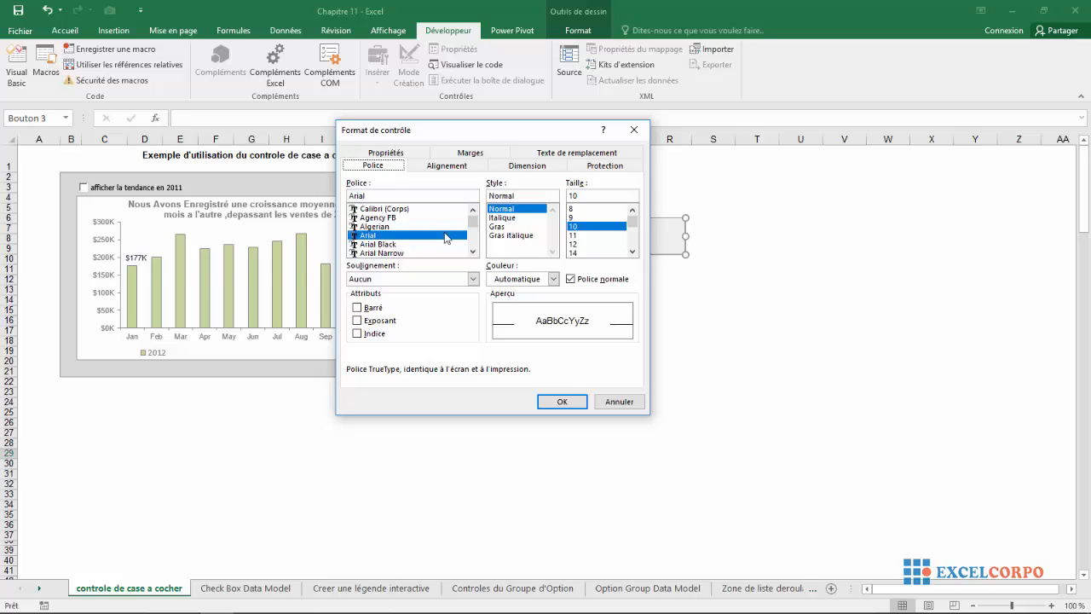
pyautogui.moveTo(471, 221)
pyautogui.mouseDown()
pyautogui.moveTo(473, 243)
pyautogui.moveTo(472, 207)
pyautogui.mouseUp()
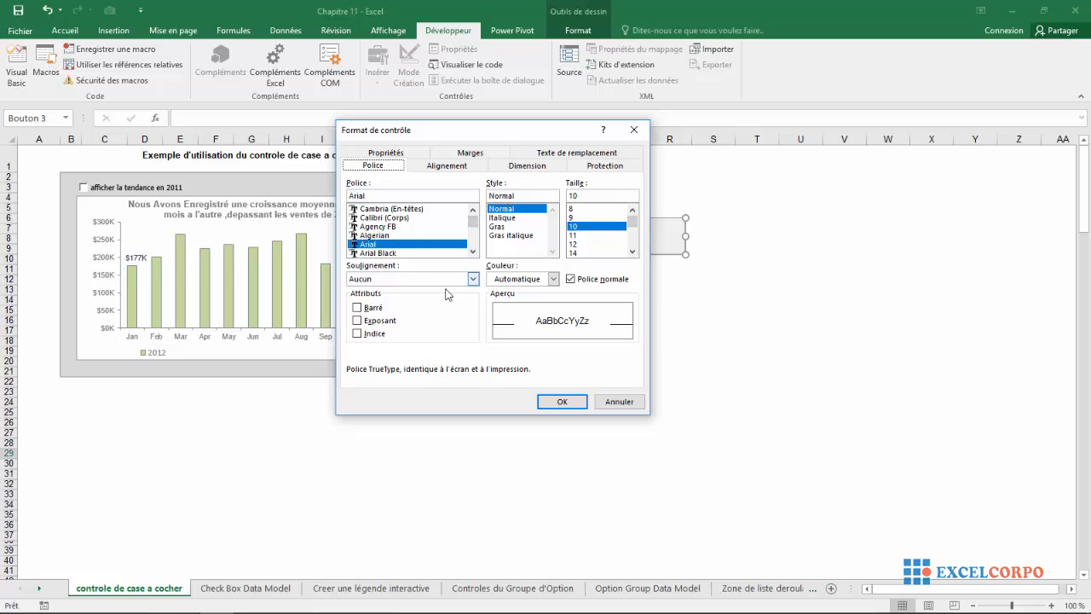
pyautogui.click(474, 280)
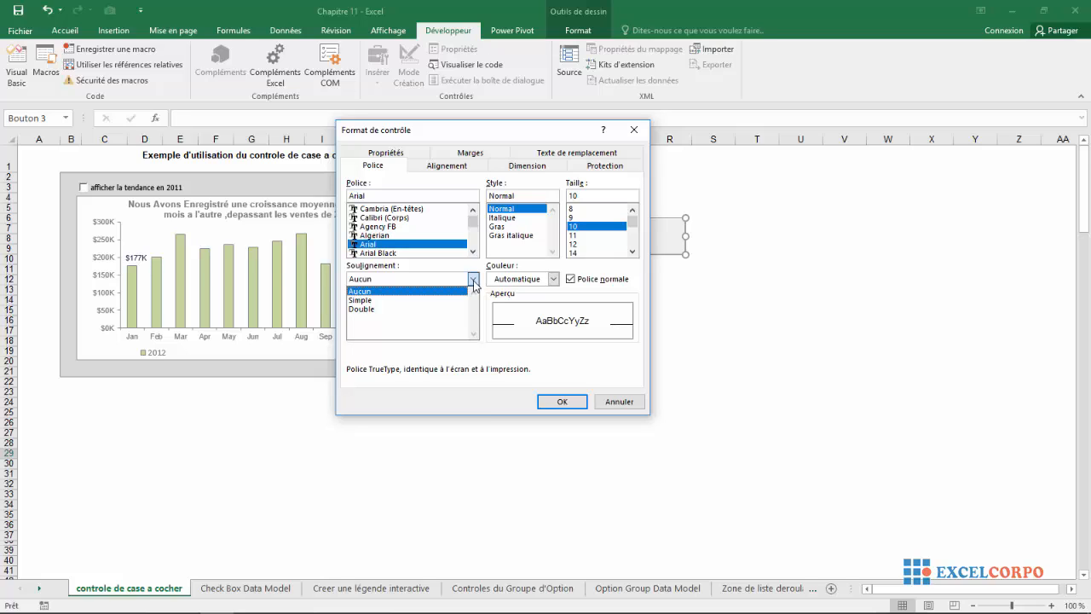
pyautogui.click(554, 280)
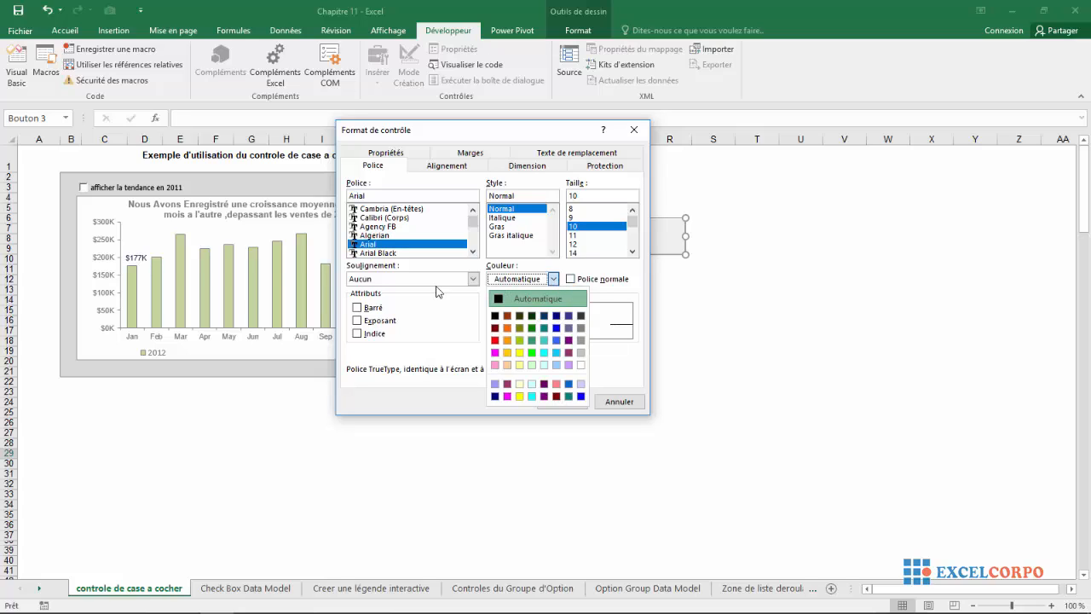
pyautogui.click(418, 331)
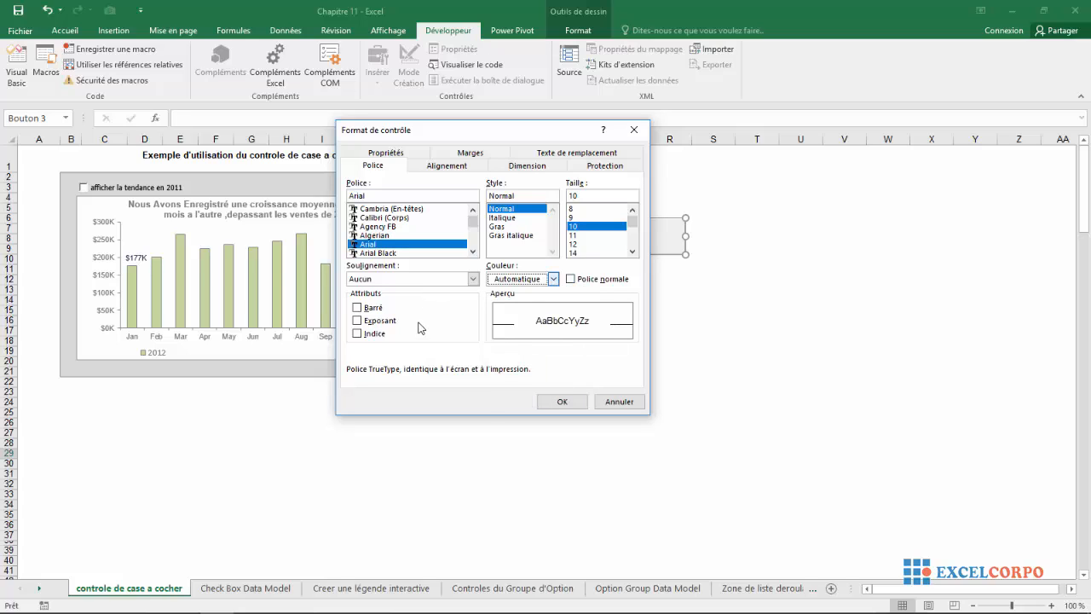
pyautogui.click(392, 155)
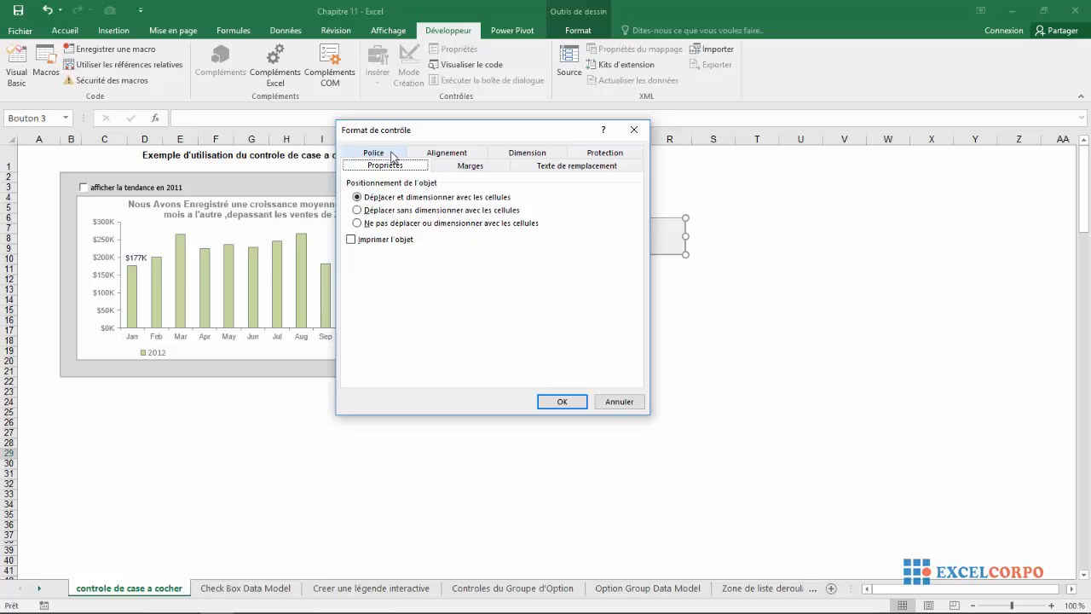
# - Try the stacked and rotated text orientations for the button's label and return to horizontal text
pyautogui.click(432, 154)
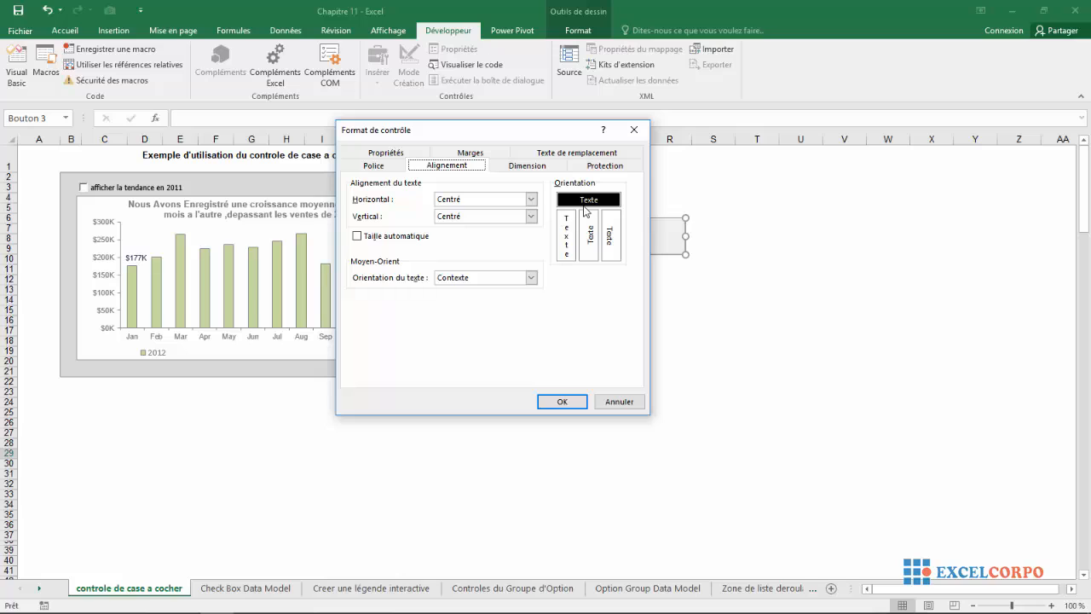
pyautogui.click(571, 239)
pyautogui.click(588, 241)
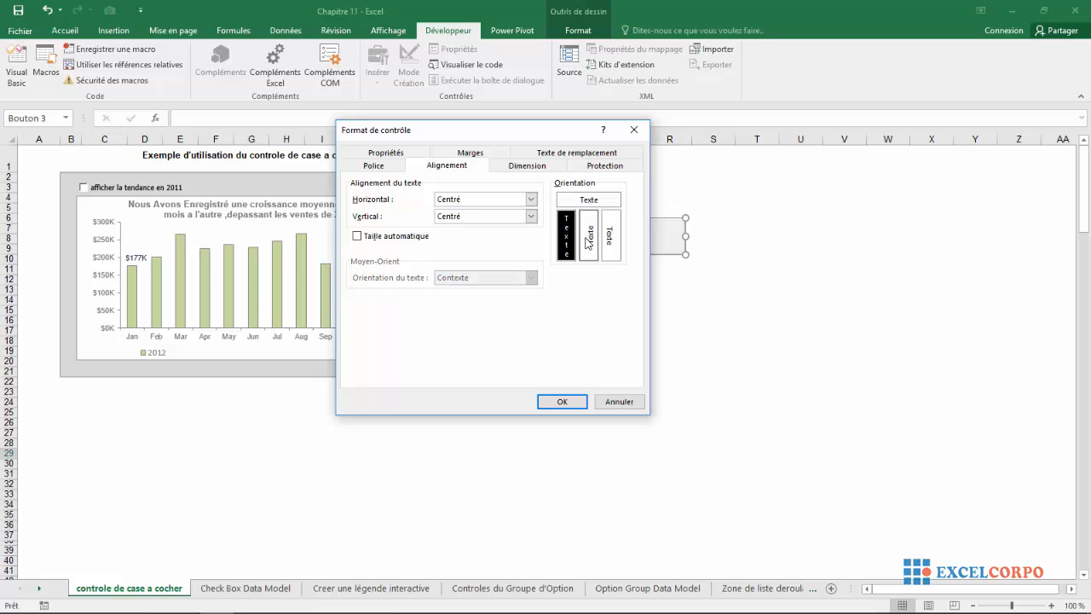
pyautogui.click(607, 242)
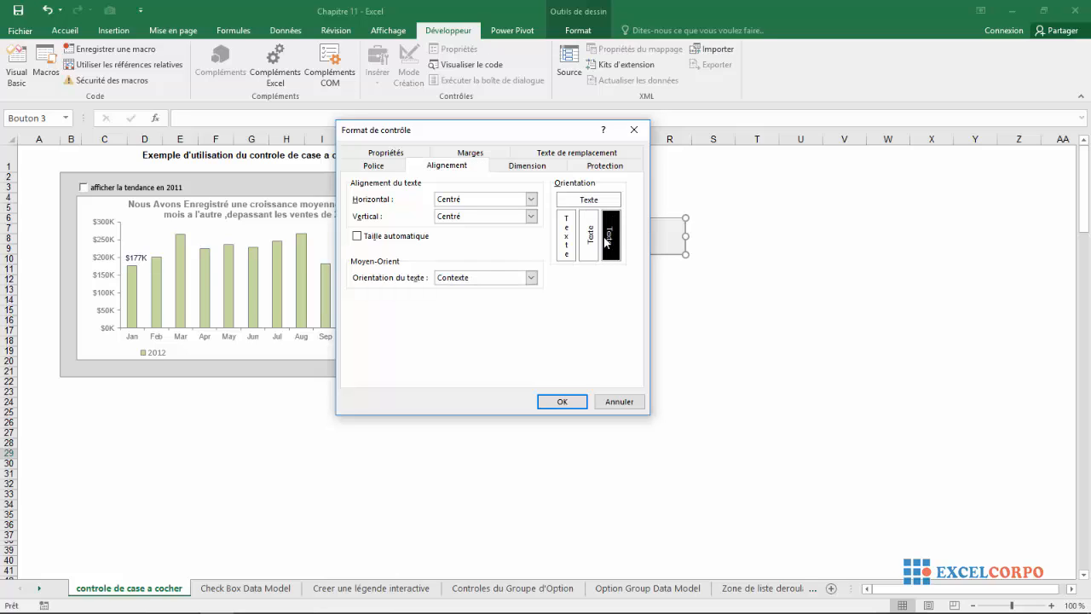
pyautogui.click(600, 201)
# - Review the available horizontal alignment, vertical alignment and text direction choices for the button
pyautogui.click(529, 200)
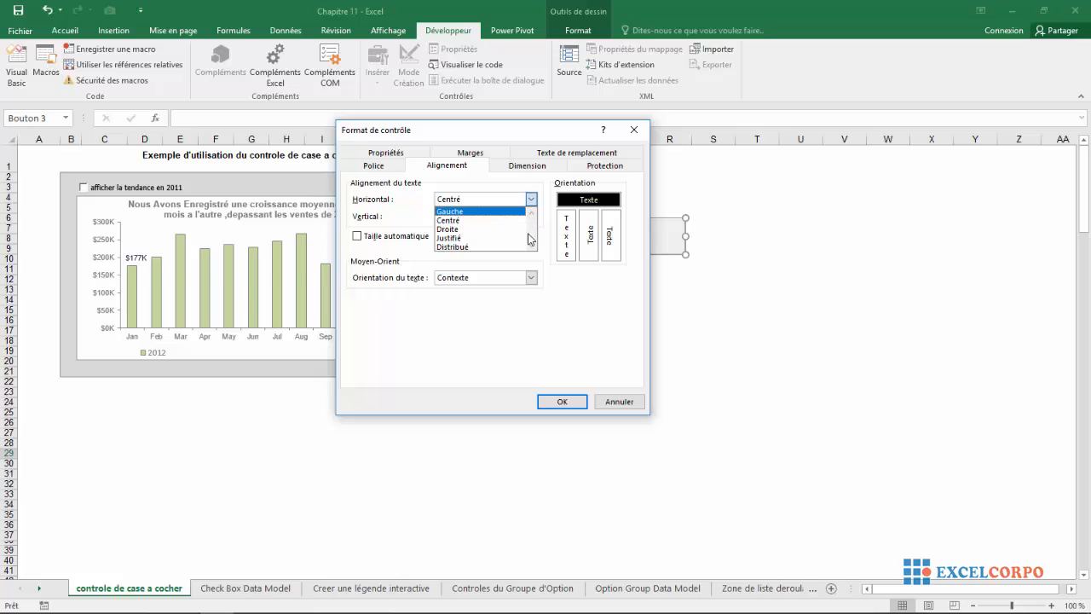
pyautogui.click(566, 305)
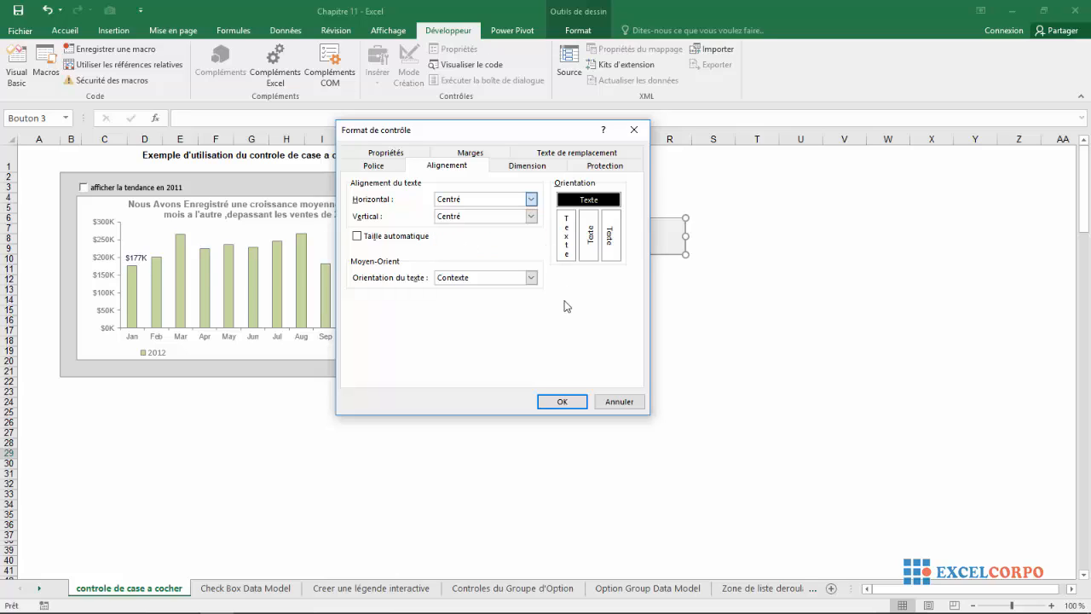
pyautogui.click(530, 216)
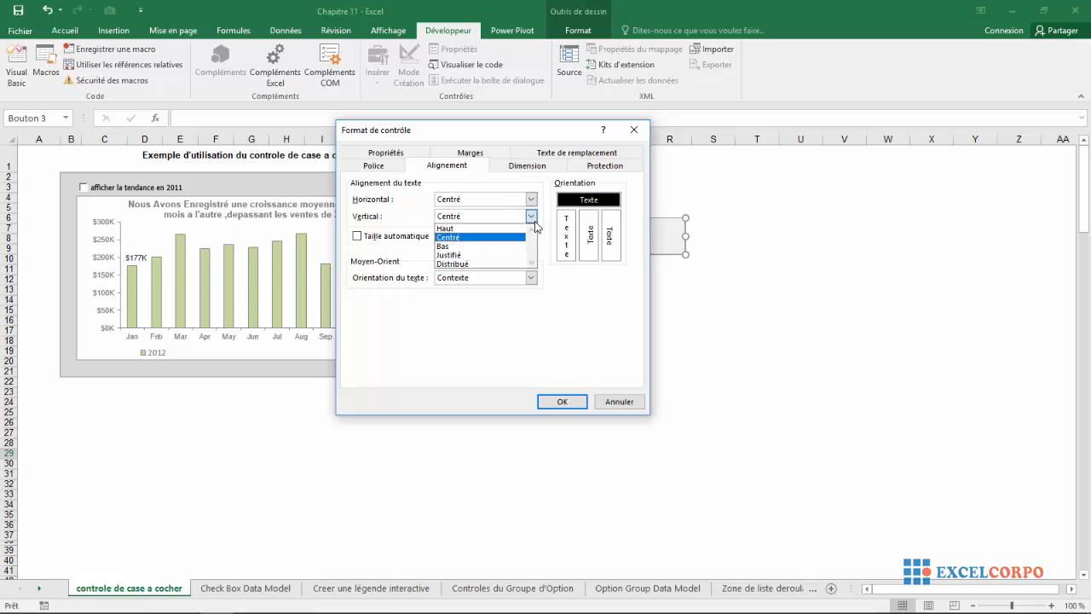
pyautogui.click(577, 316)
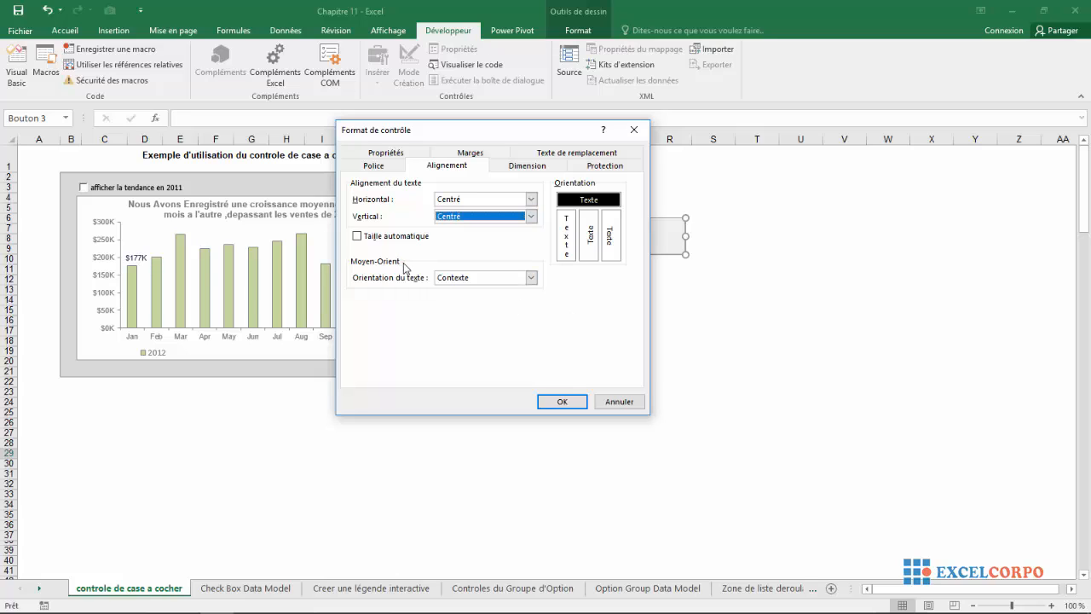
pyautogui.click(531, 279)
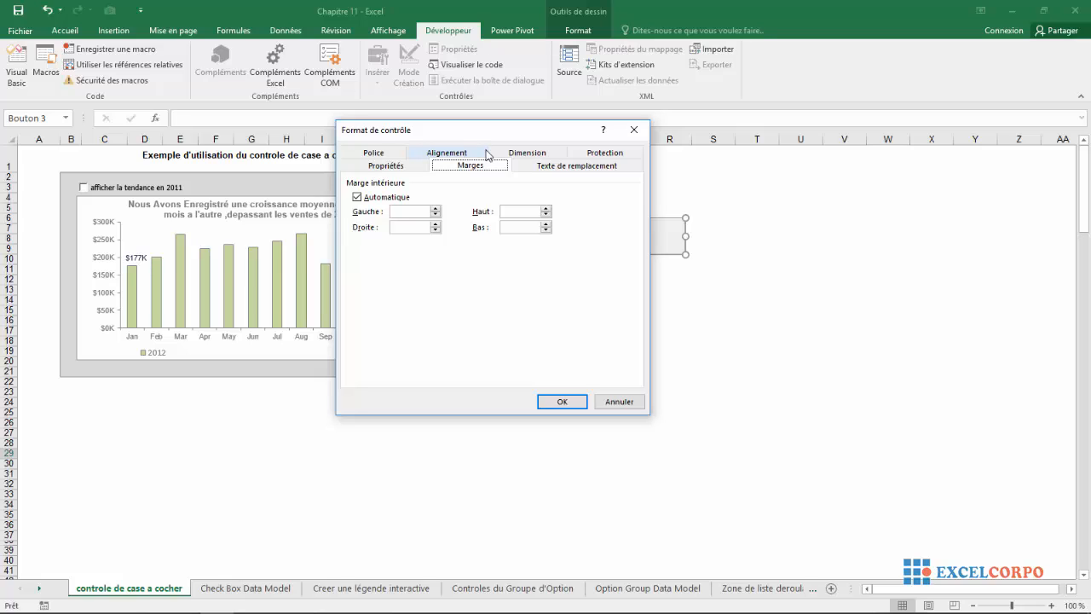
# - Try custom left and right inner margins for the button instead of the automatic ones
pyautogui.click(435, 213)
pyautogui.click(436, 213)
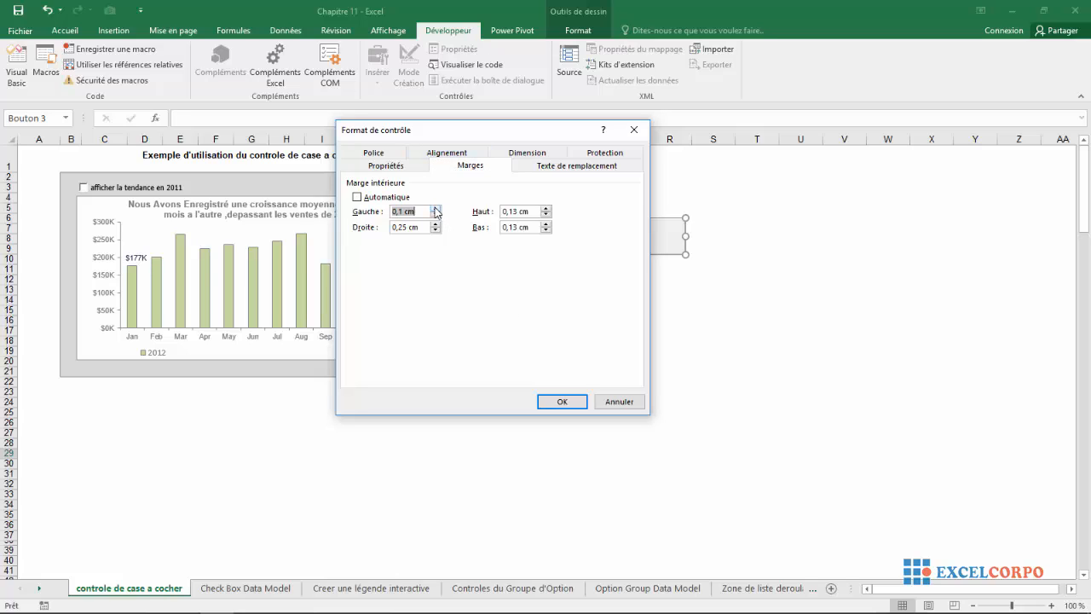
pyautogui.click(436, 225)
pyautogui.click(436, 210)
# - Review the button's dimension, alternative text, protection, font, positioning and alignment settings, and close the dialog without applying changes
pyautogui.click(532, 154)
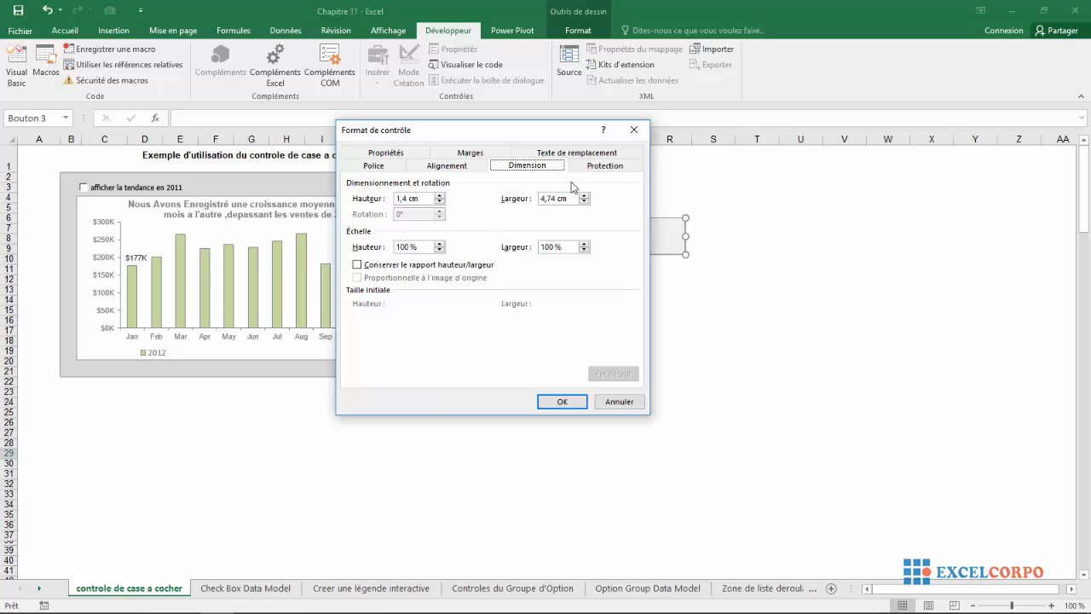
pyautogui.click(571, 154)
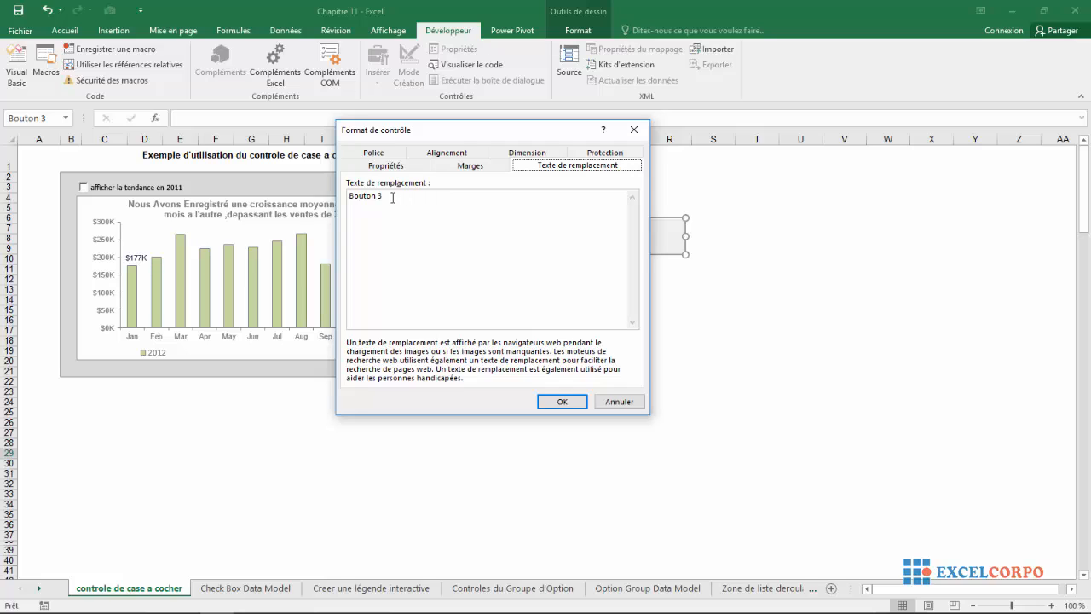
pyautogui.click(606, 154)
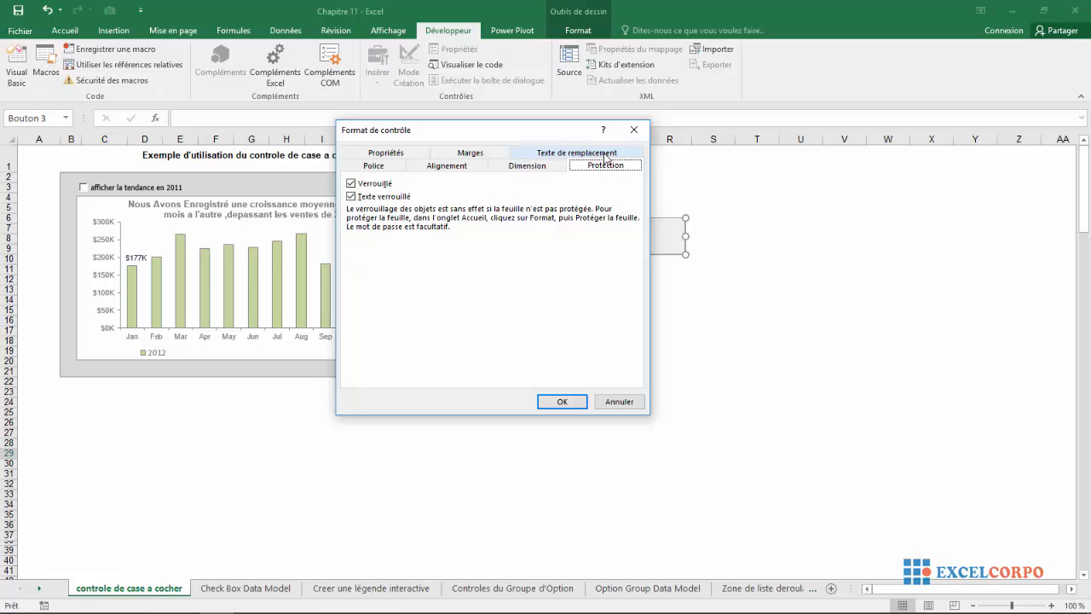
pyautogui.click(384, 168)
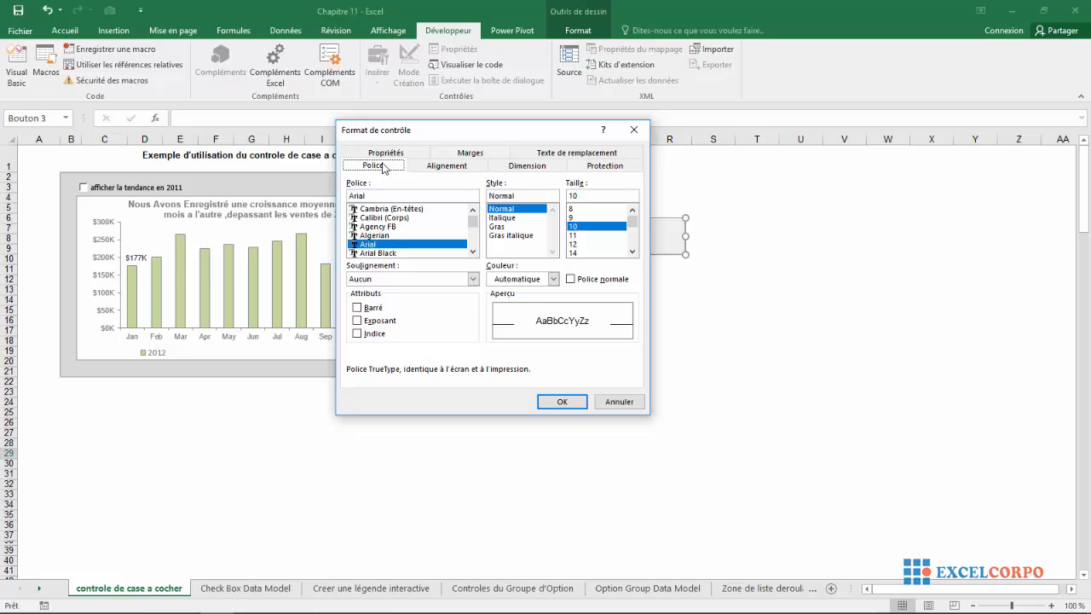
pyautogui.click(374, 154)
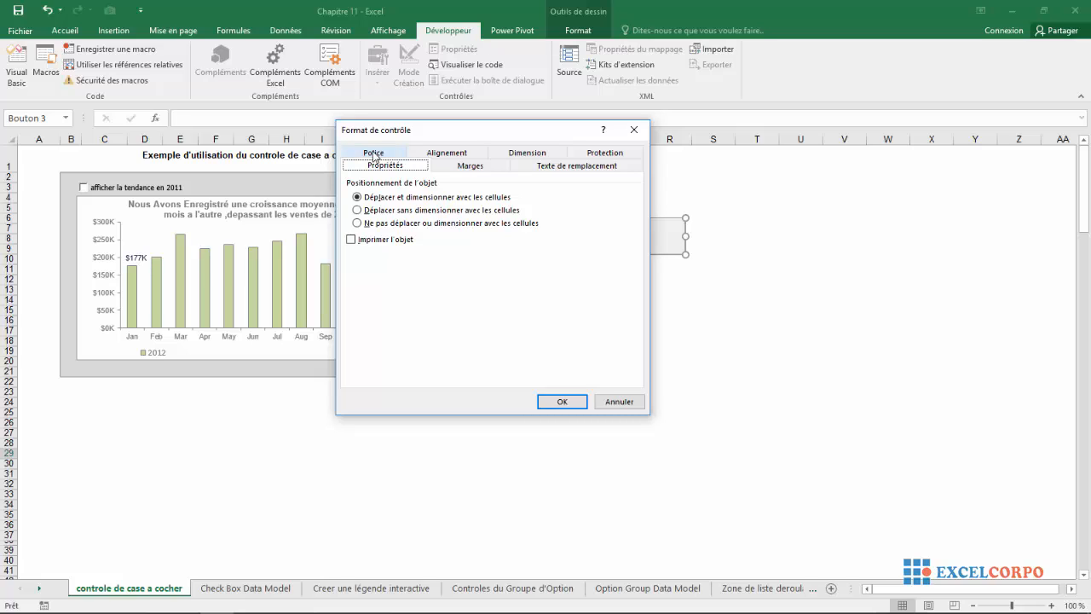
pyautogui.click(437, 154)
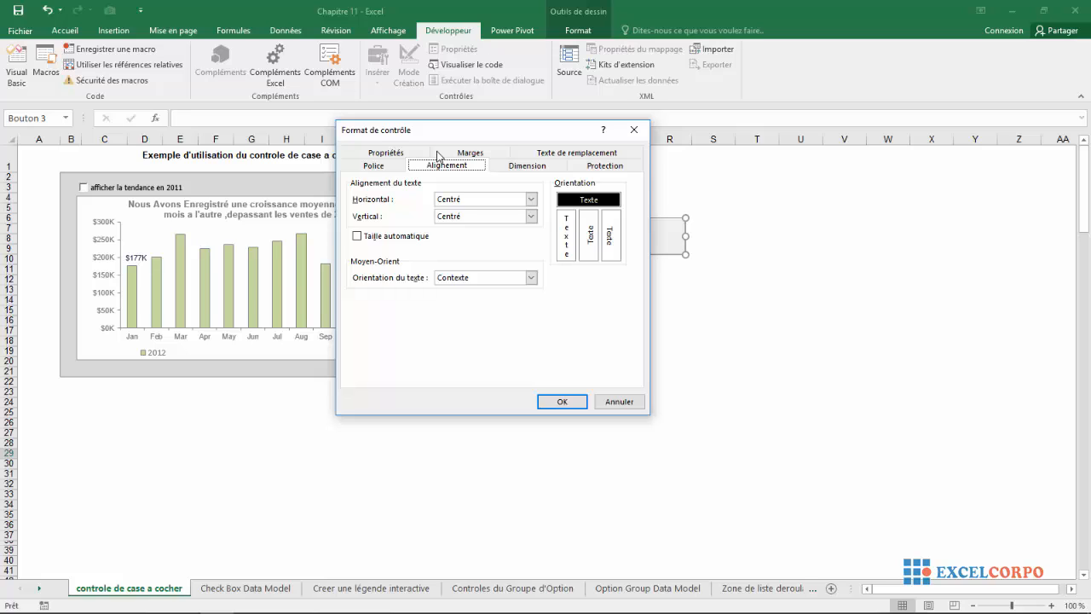
pyautogui.click(644, 130)
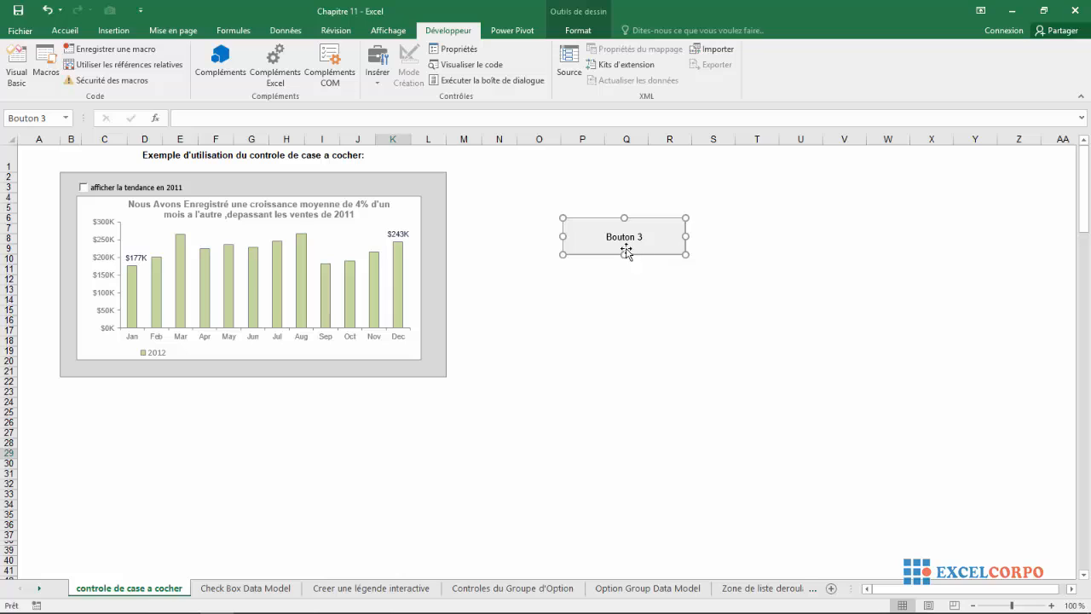
# - Insert a check box form control on the empty cells below and to the right of the button, around cell S17
pyautogui.click(377, 66)
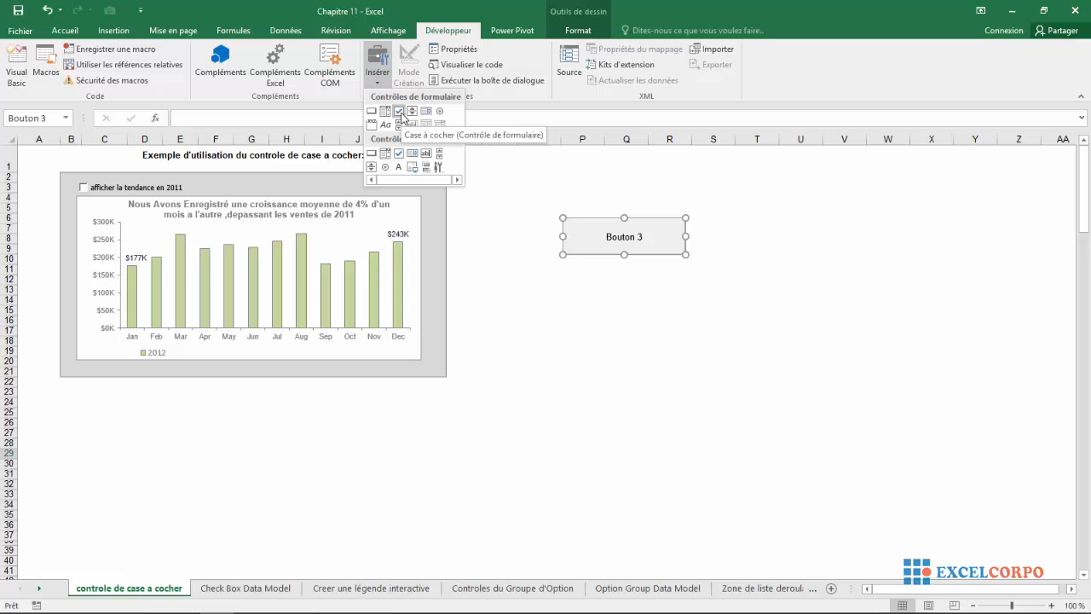
pyautogui.click(400, 113)
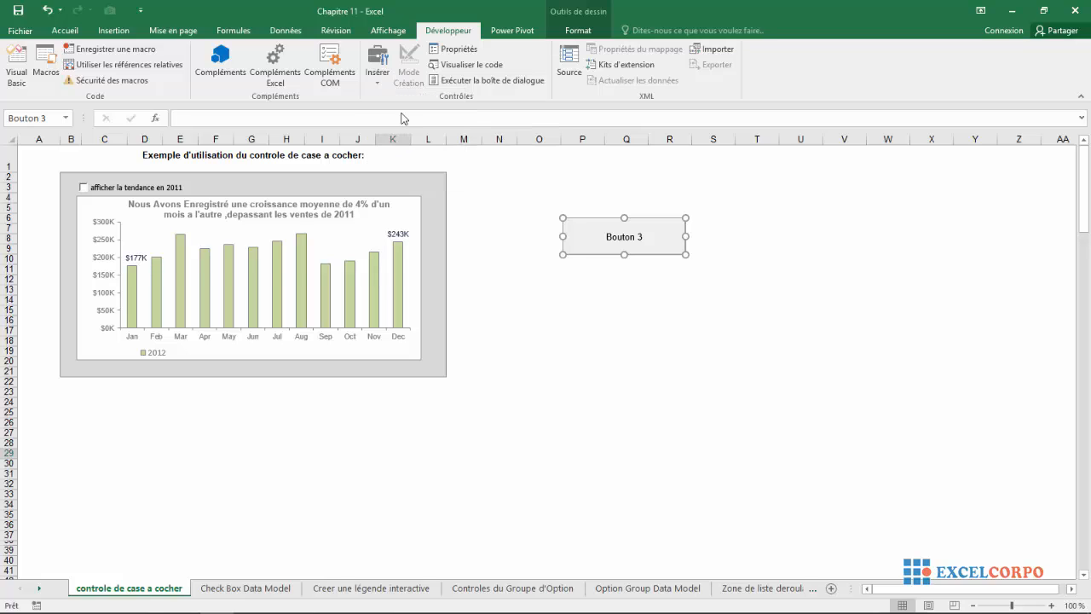
pyautogui.click(711, 327)
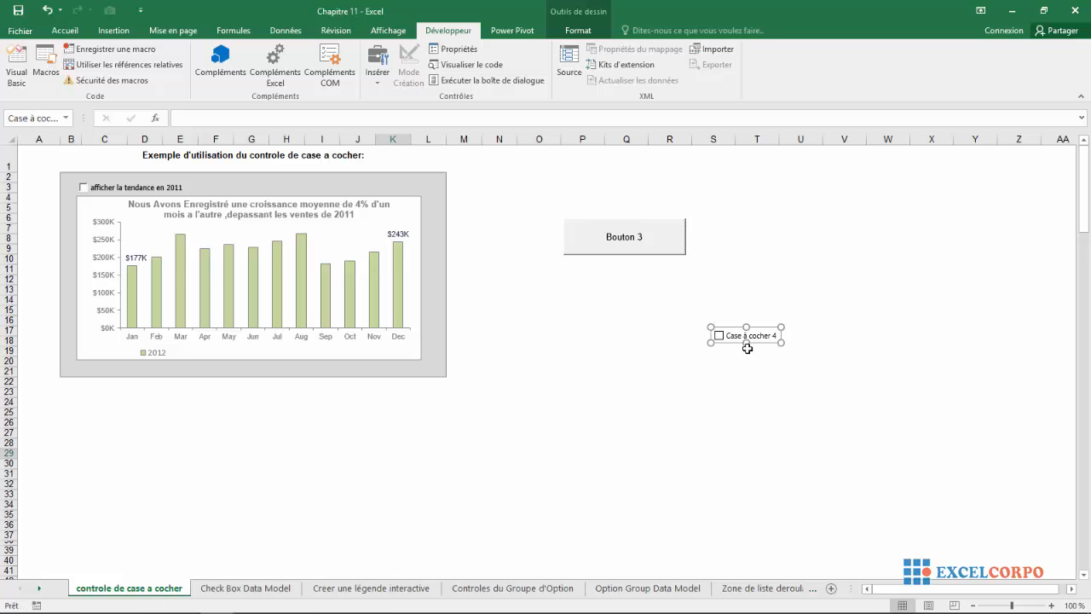
# - Review the new check box's control, colour and line, property, dimension, alternative text and protection settings, and close the dialog without applying changes
pyautogui.click(737, 334)
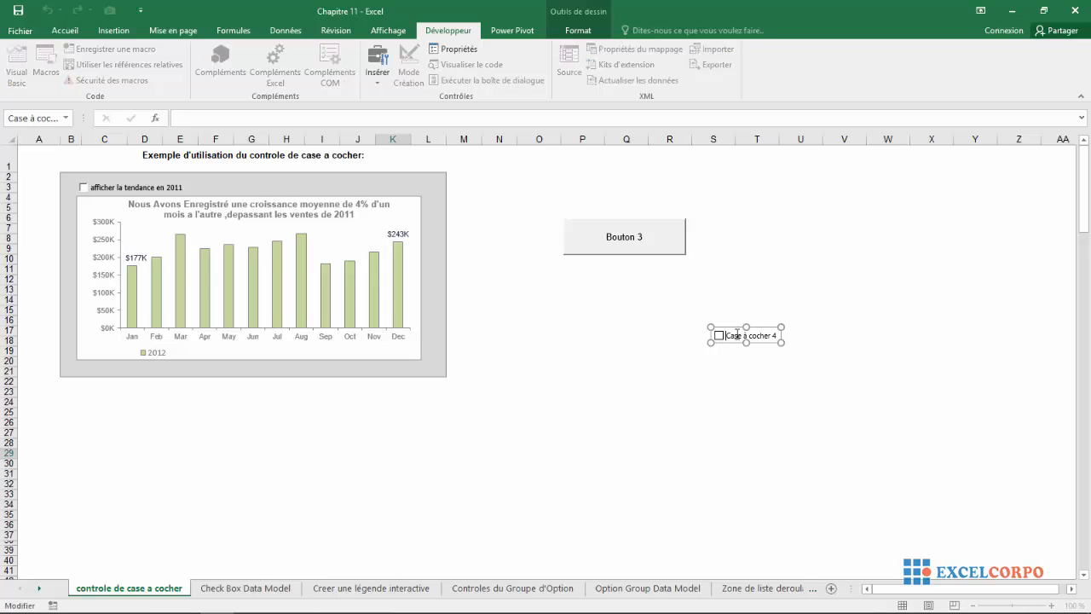
pyautogui.rightClick(737, 335)
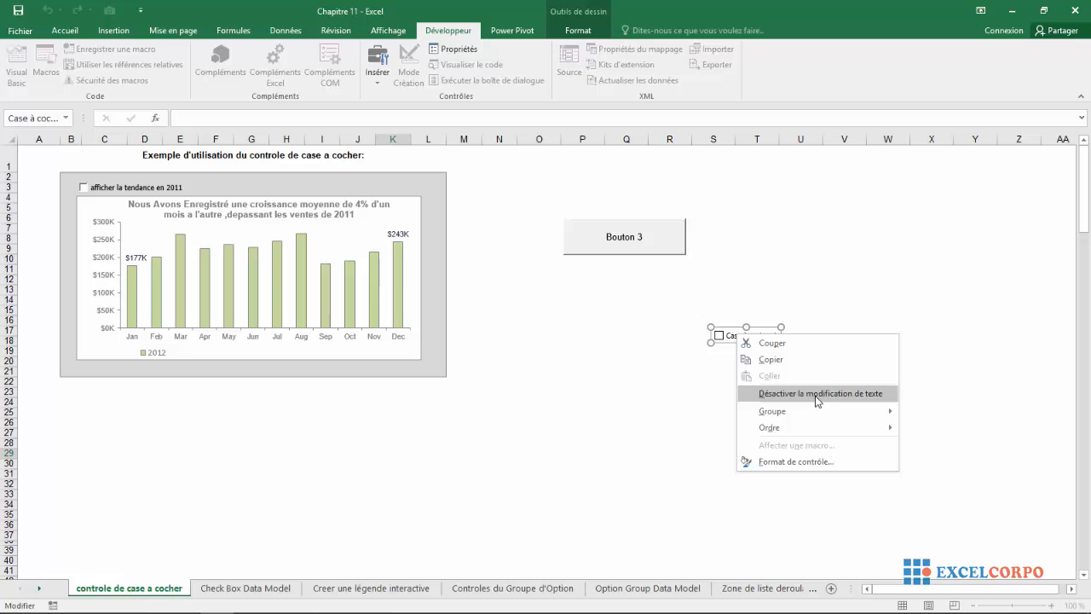
pyautogui.click(798, 461)
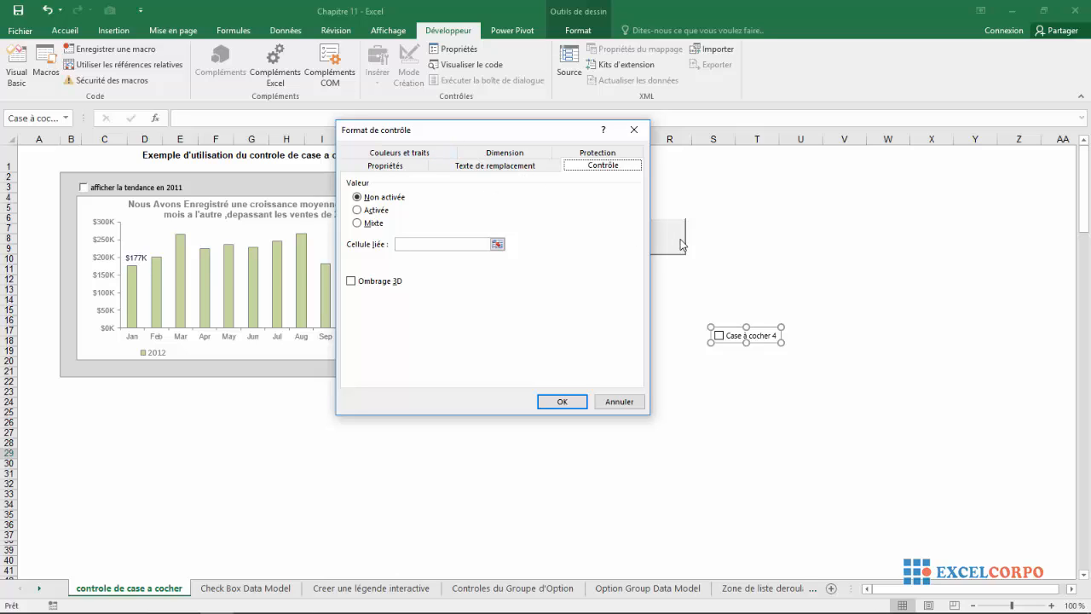
pyautogui.click(389, 153)
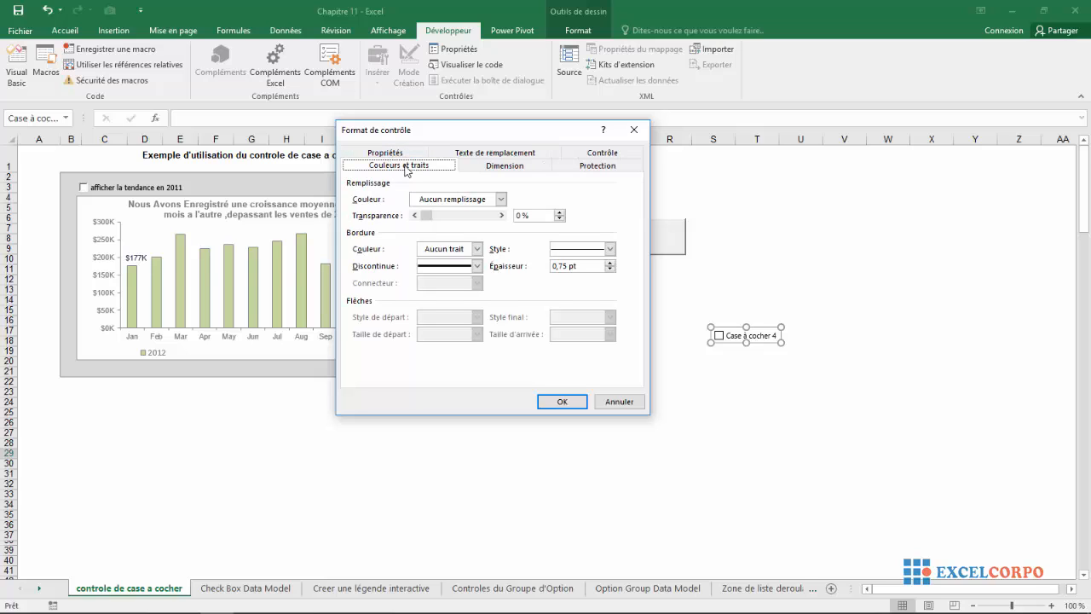
pyautogui.click(411, 153)
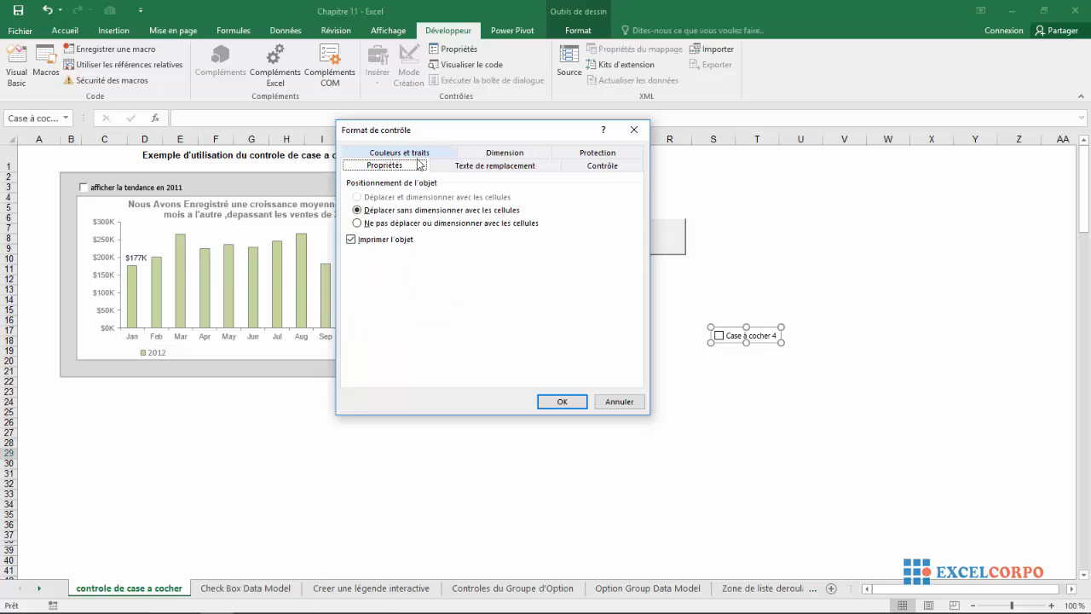
pyautogui.click(493, 154)
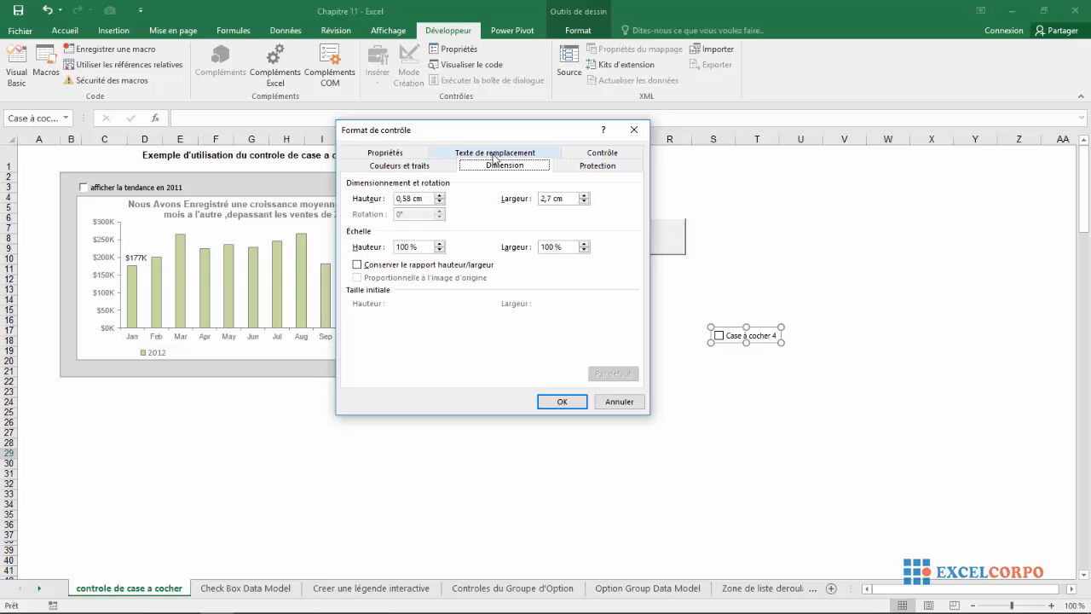
pyautogui.click(498, 153)
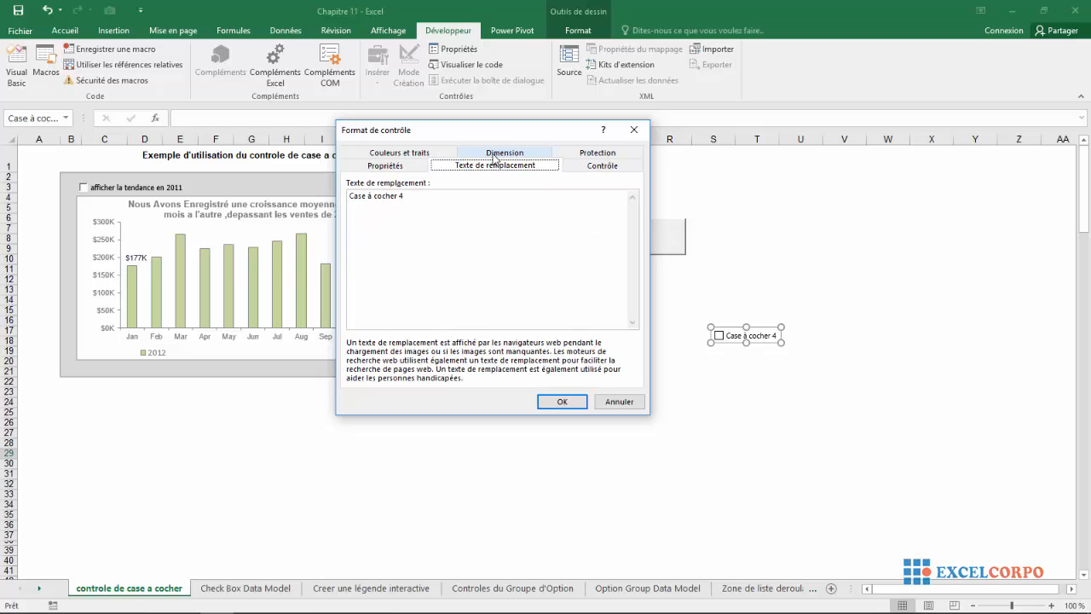
pyautogui.click(589, 152)
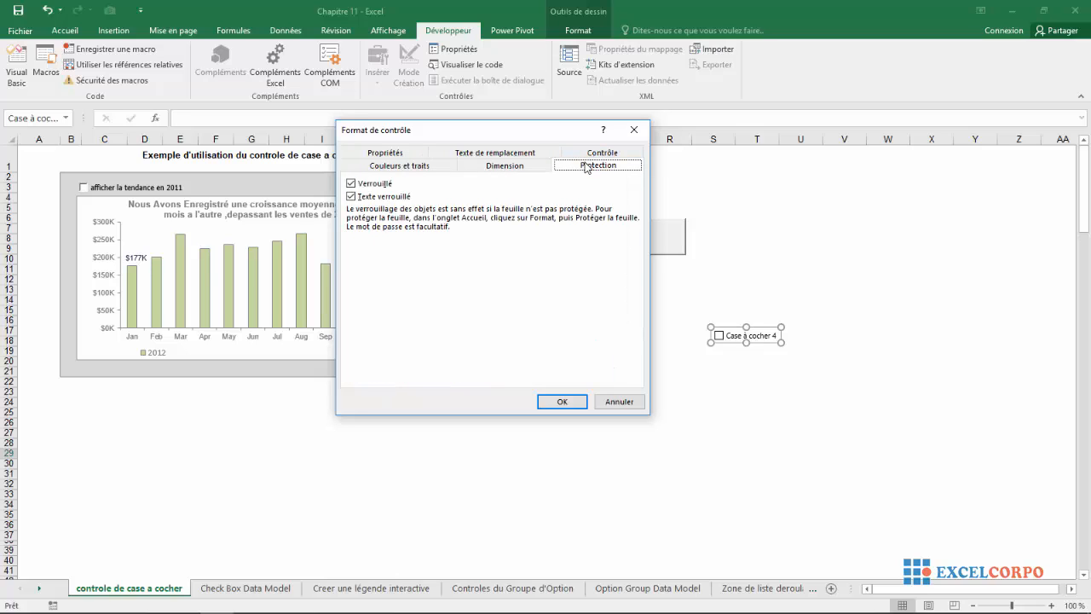
pyautogui.click(588, 155)
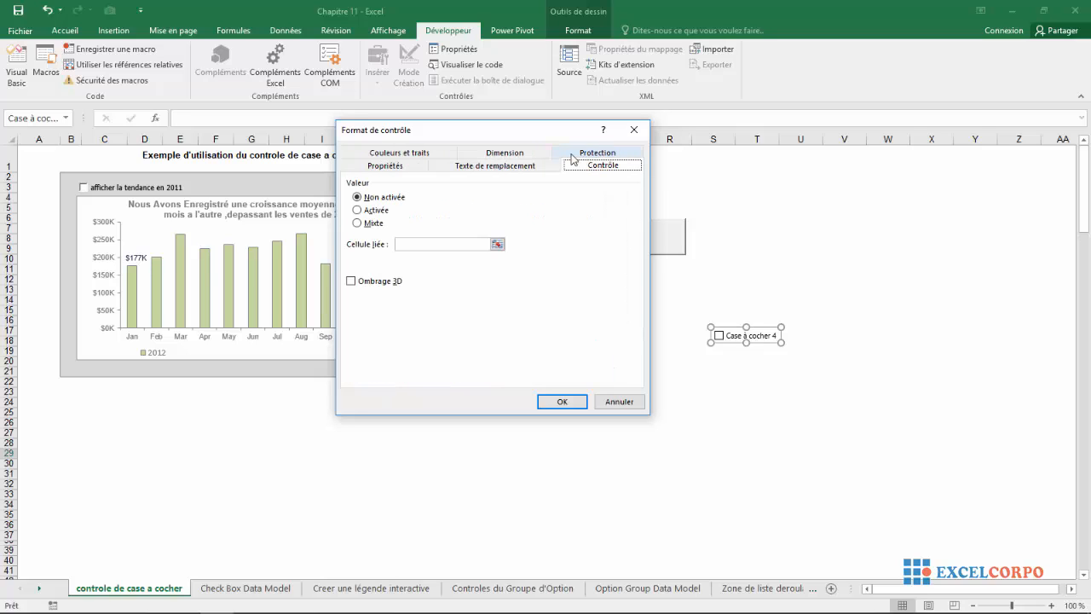
pyautogui.click(408, 167)
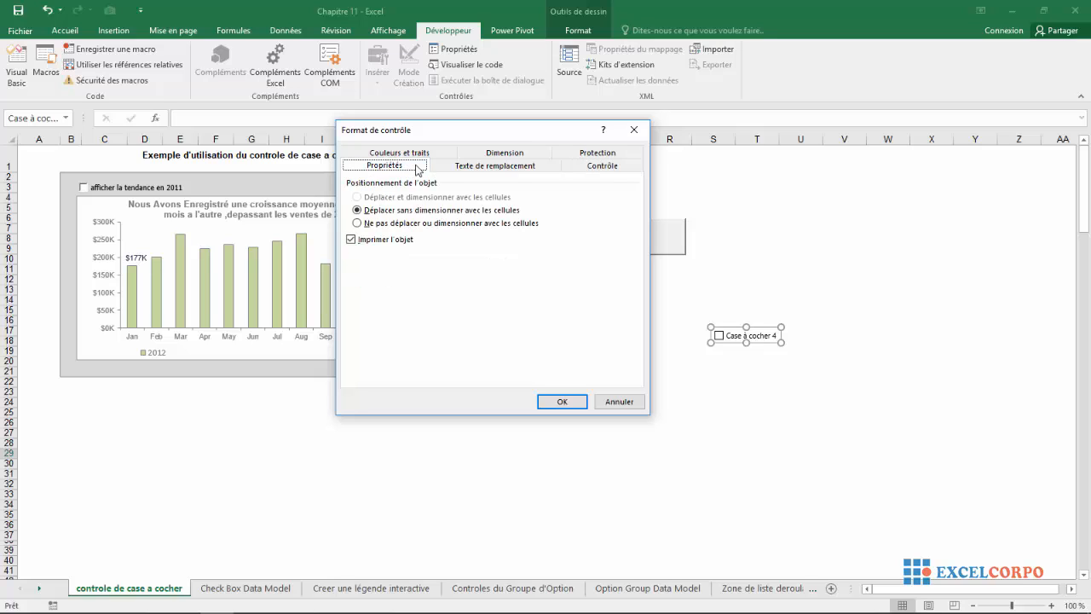
pyautogui.click(588, 155)
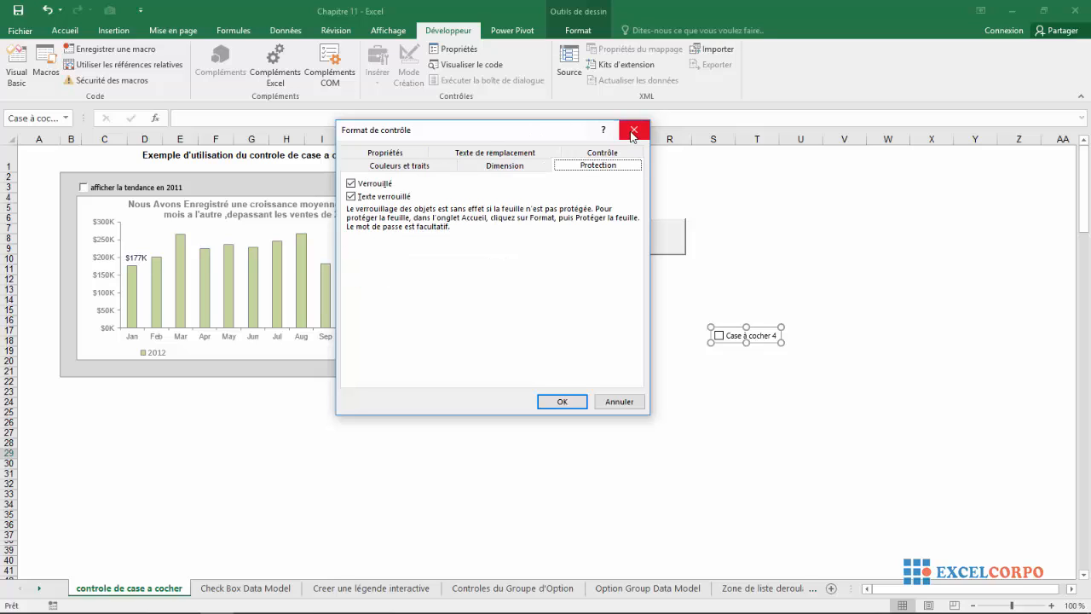
pyautogui.click(633, 130)
# - Review the button's protection, font and margin settings for comparison with the check box, and close the dialog without applying changes
pyautogui.rightClick(645, 238)
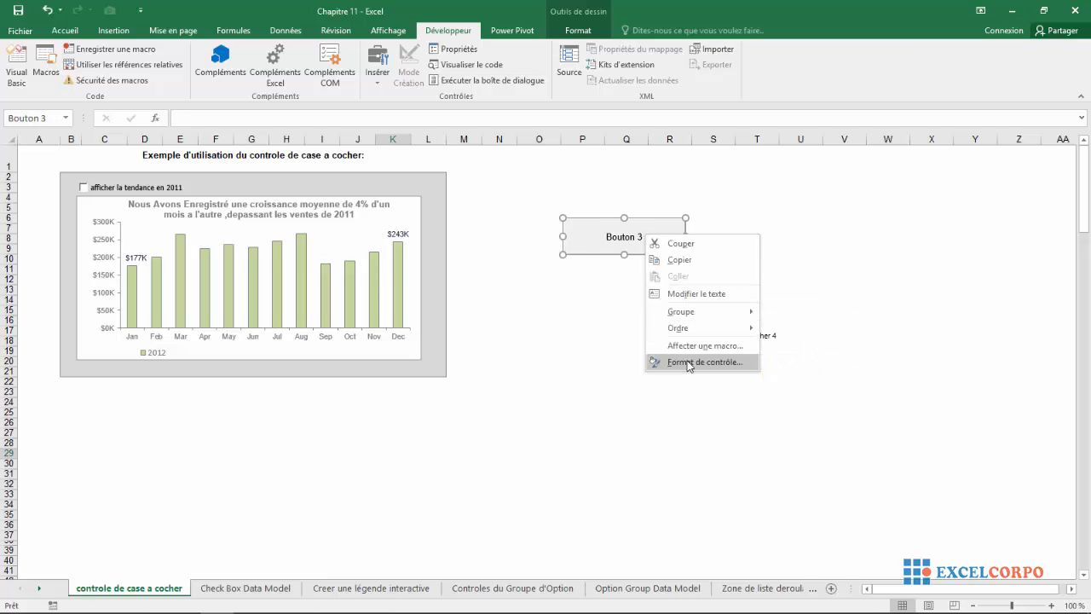
pyautogui.click(704, 361)
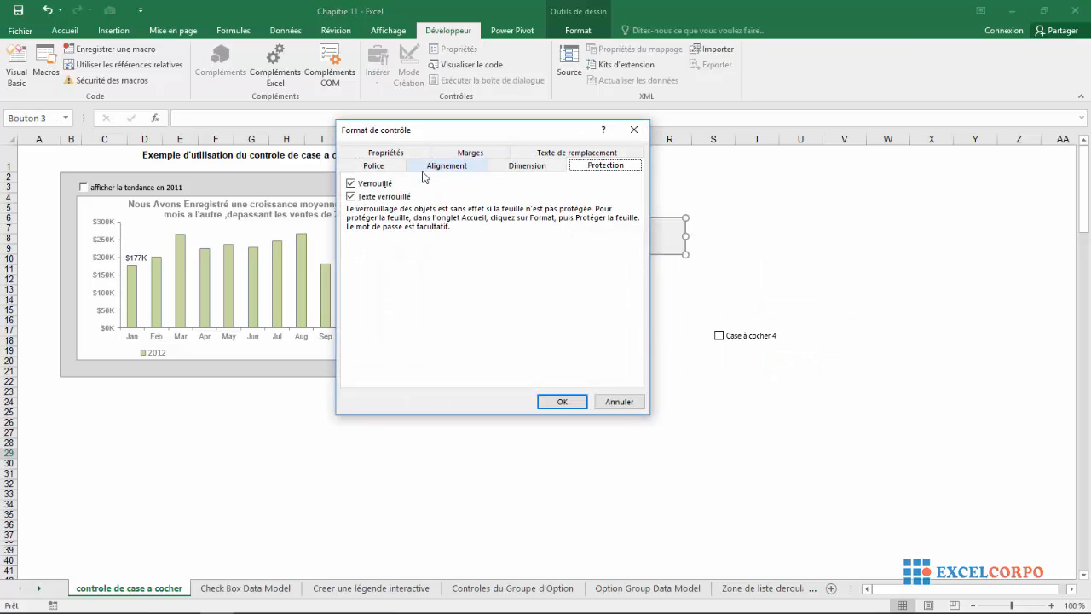
pyautogui.click(375, 167)
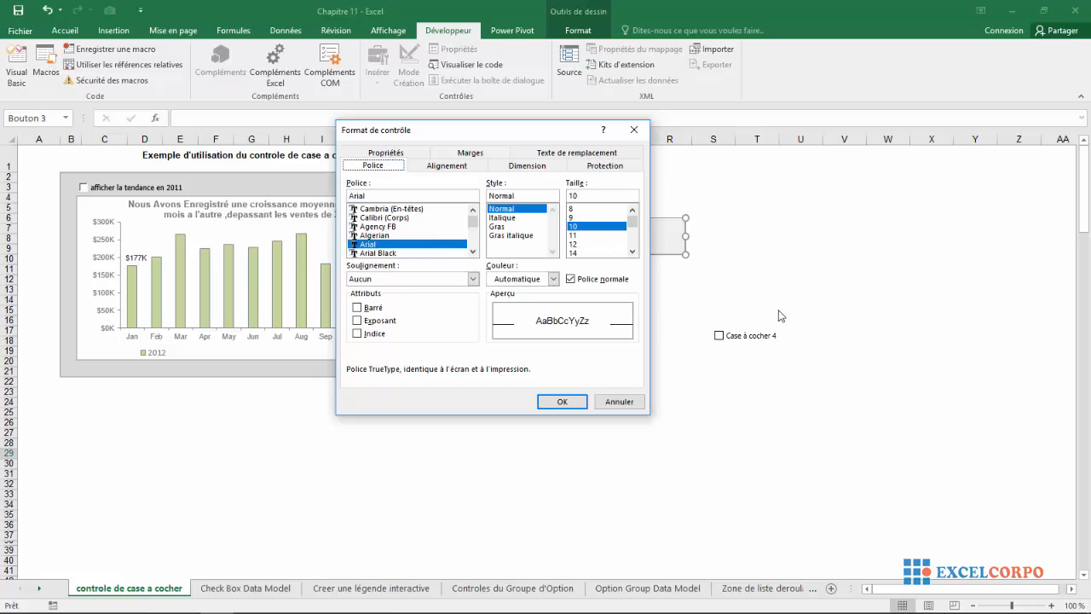
pyautogui.click(470, 154)
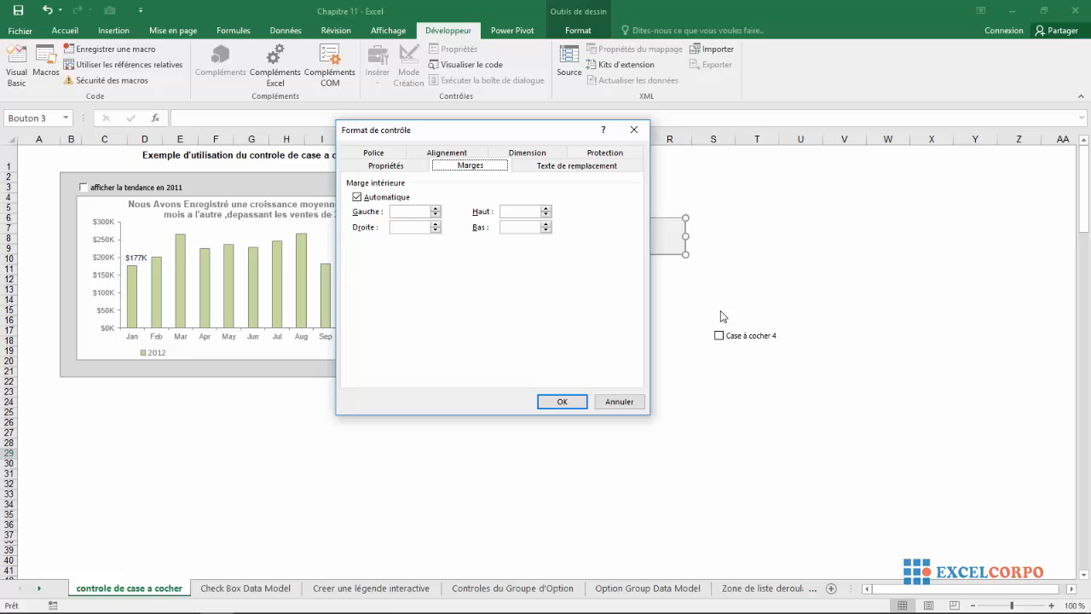
pyautogui.click(634, 130)
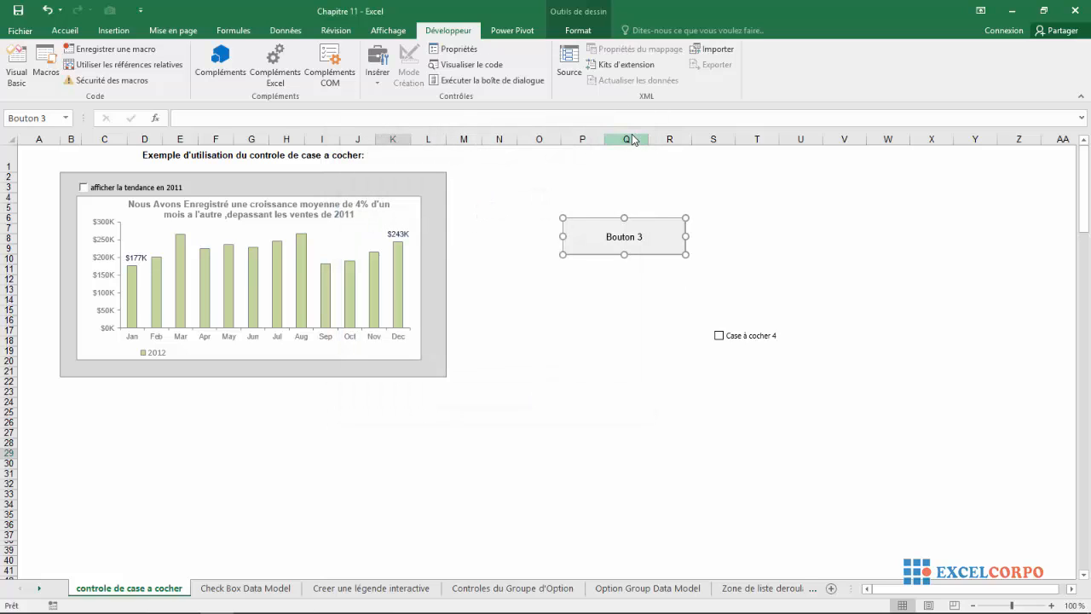
pyautogui.click(376, 87)
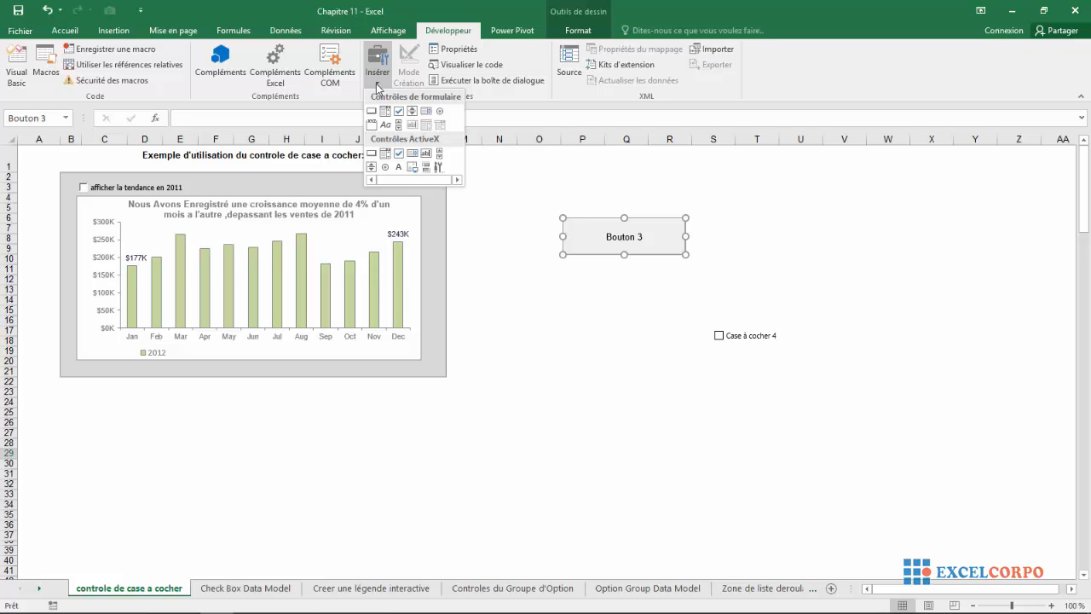
pyautogui.click(410, 114)
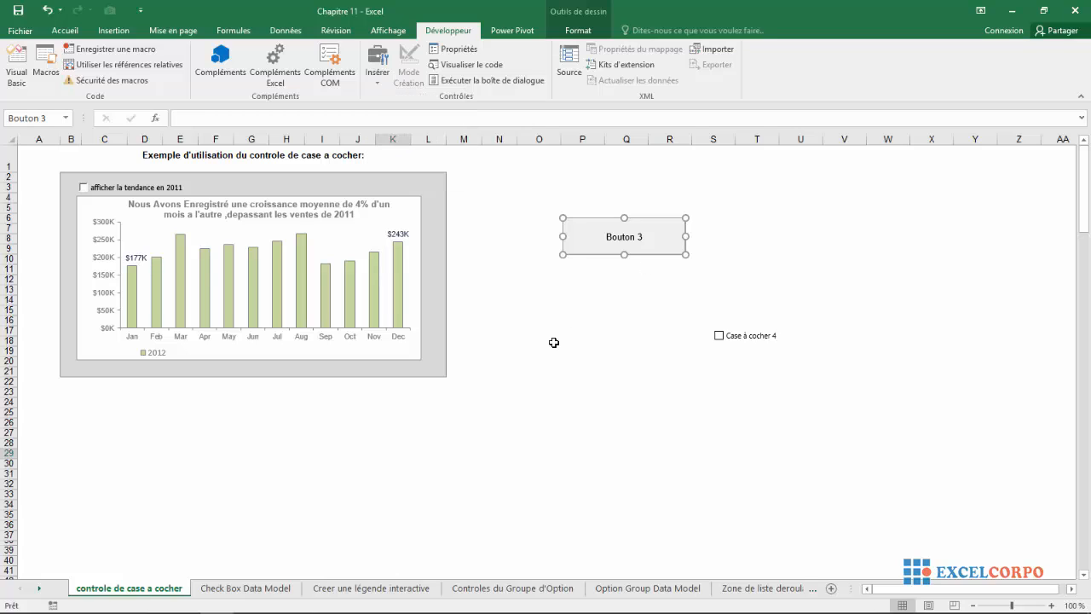
pyautogui.click(378, 73)
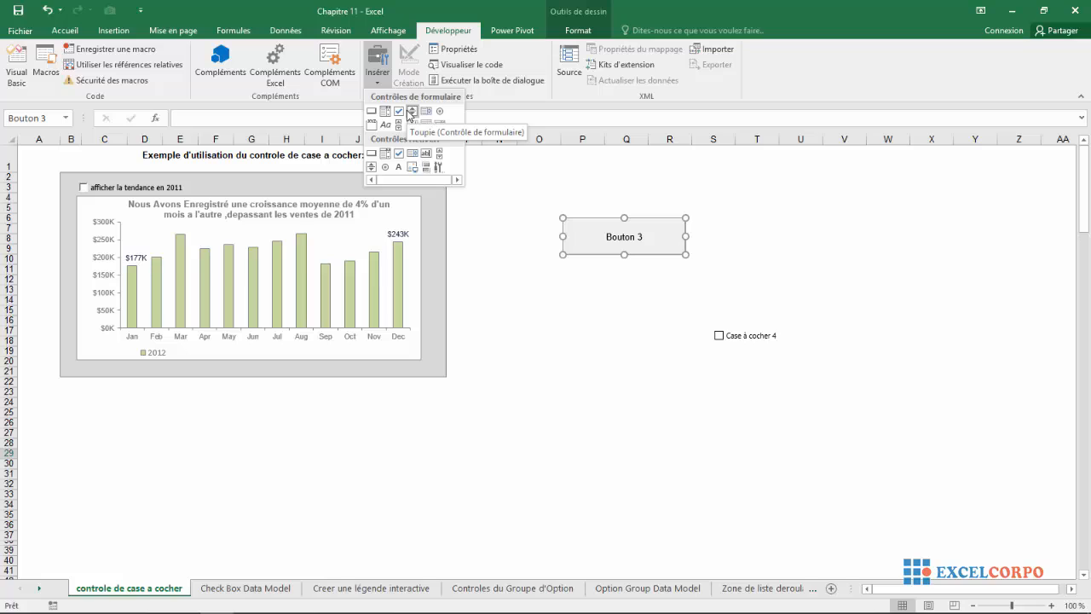
pyautogui.click(410, 113)
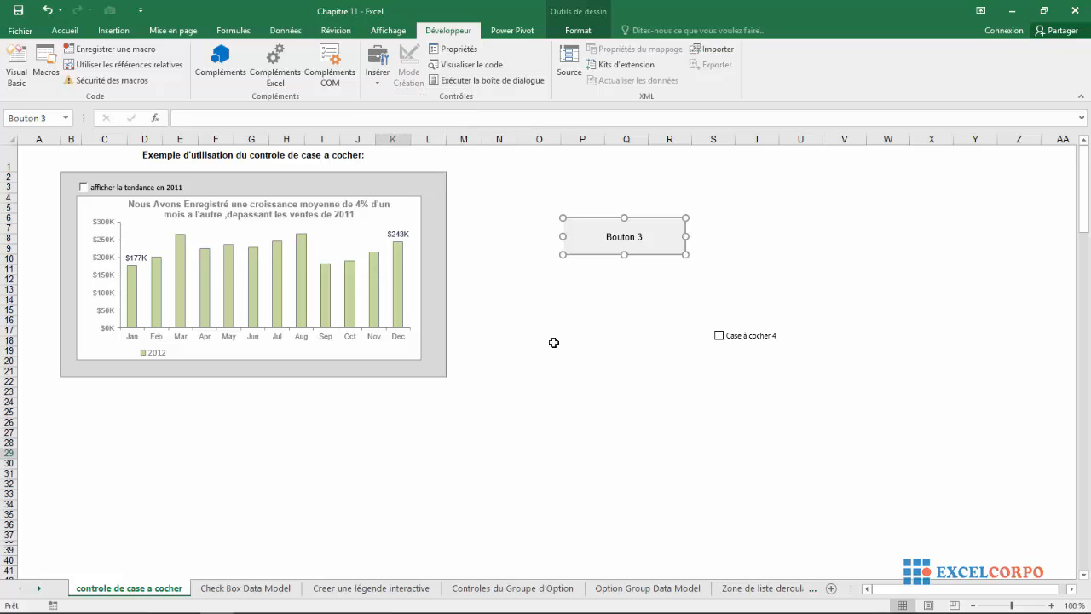
pyautogui.click(378, 72)
pyautogui.click(377, 71)
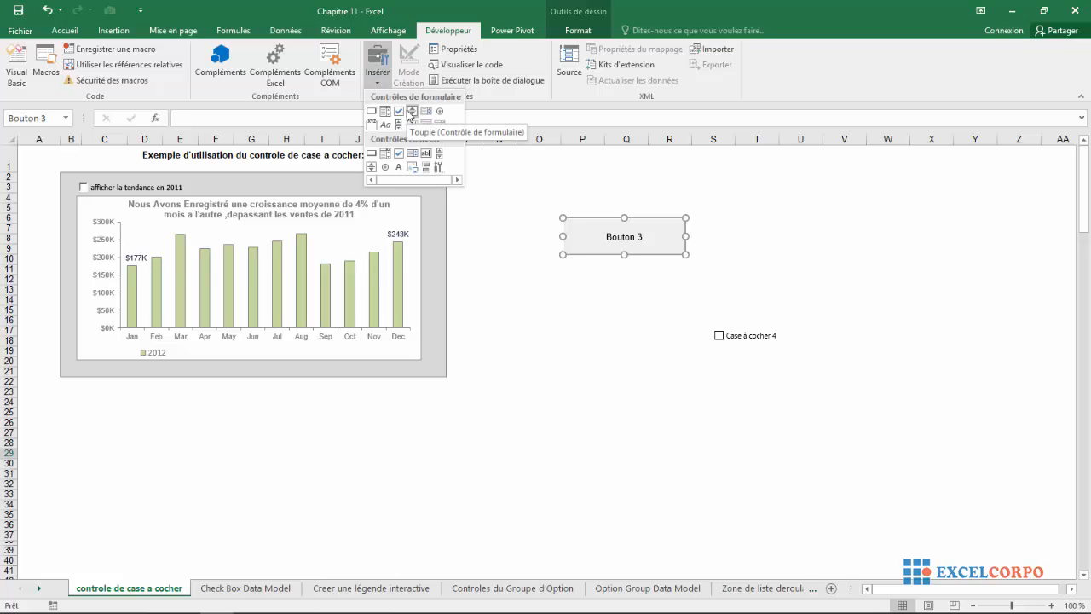
pyautogui.click(557, 348)
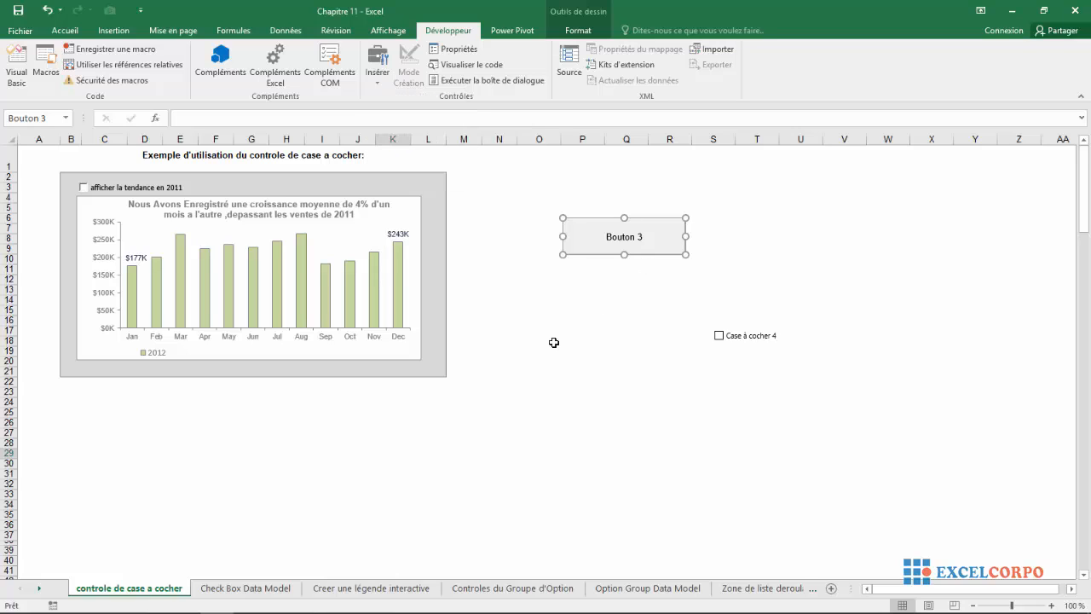